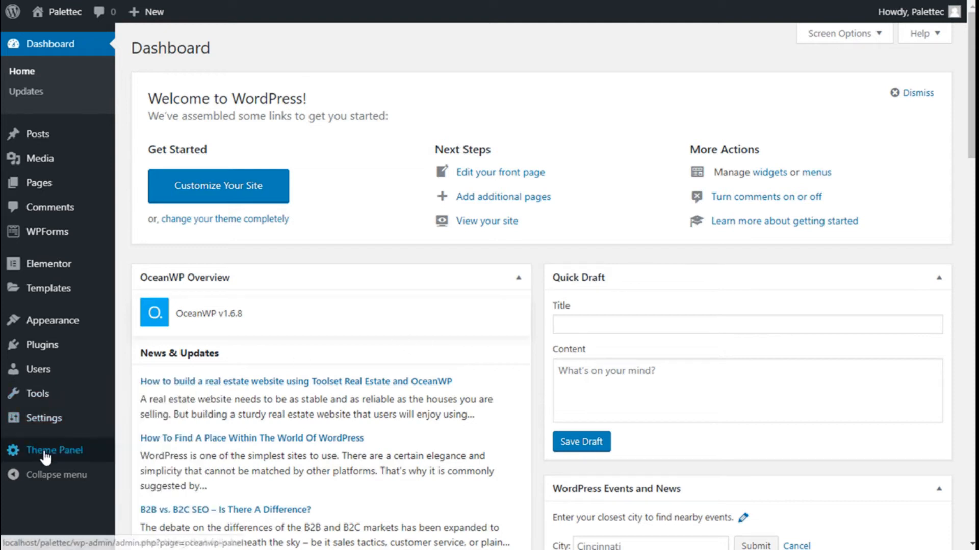
Create a new template in the theme's My Library and title it "404"
mouse_move(46, 458)
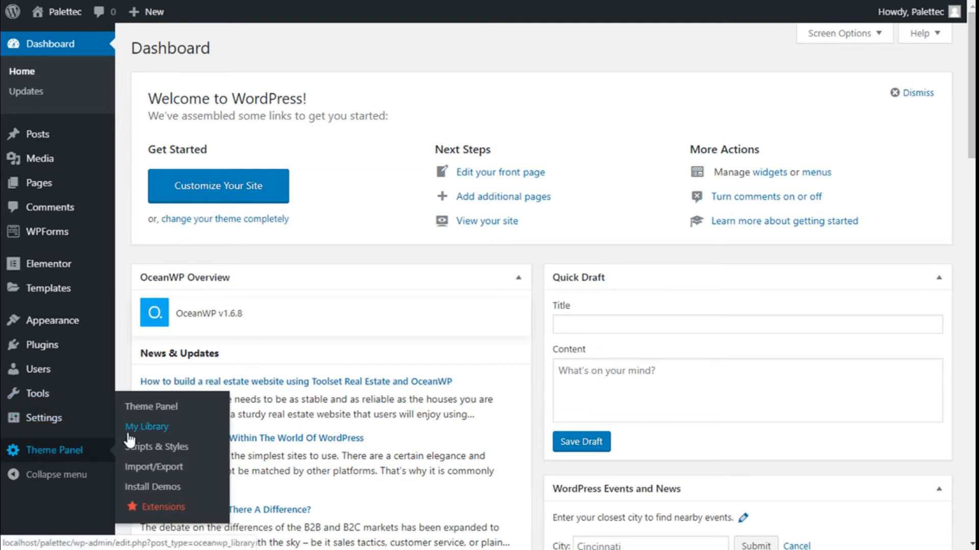
left_click(137, 436)
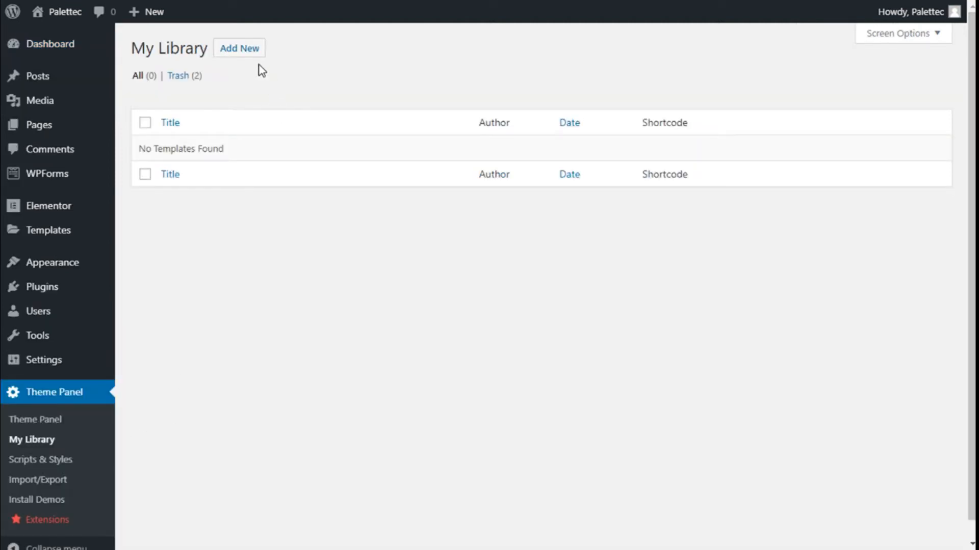
left_click(255, 53)
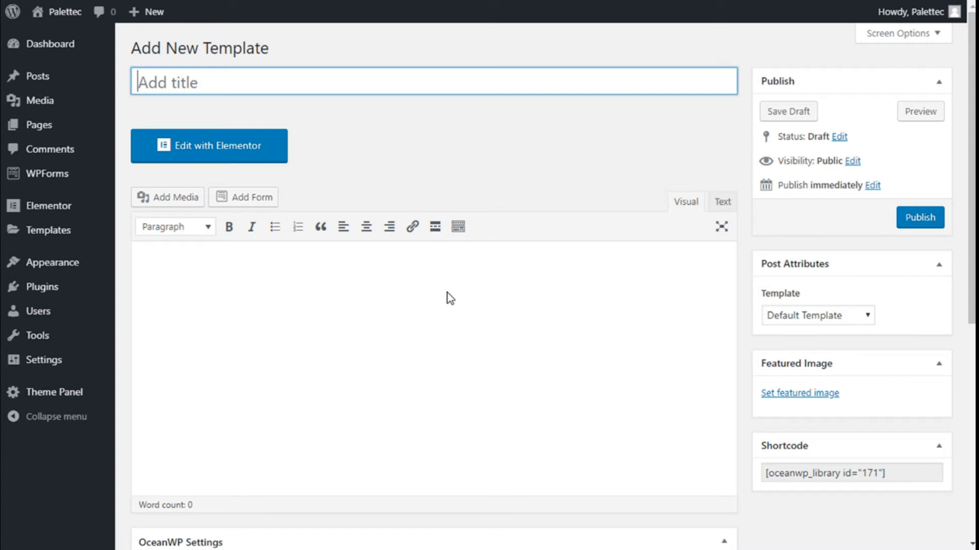
type("D")
key("BackSpace")
type("404")
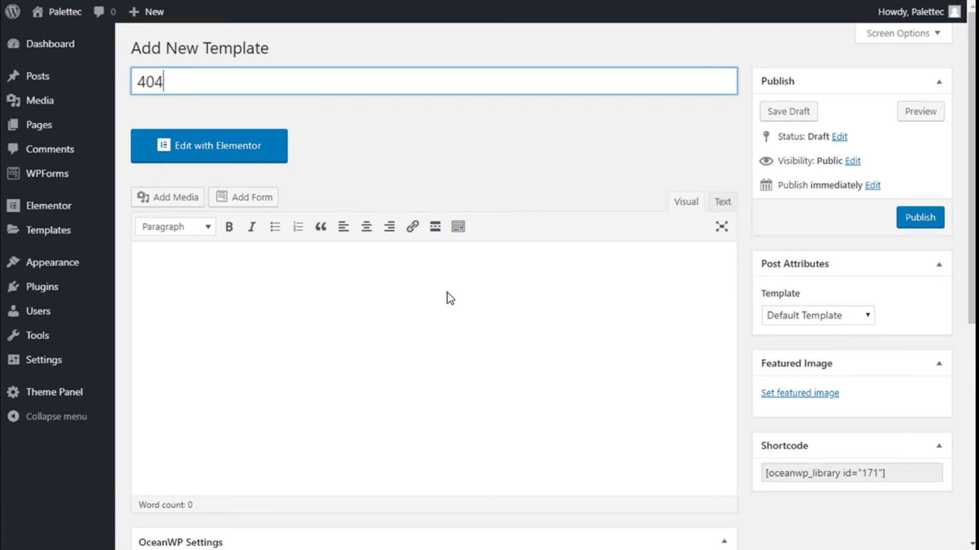
Set the post's template attribute to Elementor Full Width
scroll(449, 296, "down", 3)
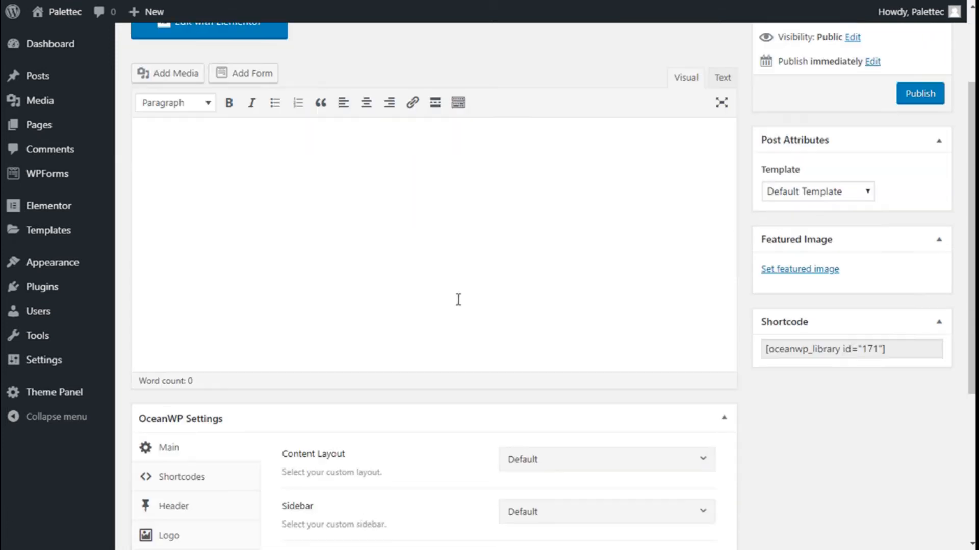
left_click(793, 178)
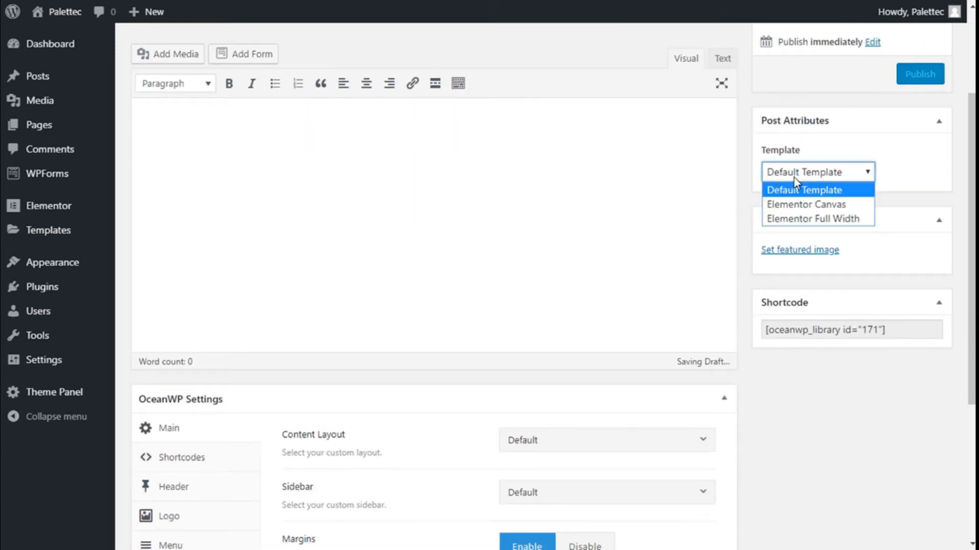
left_click(796, 175)
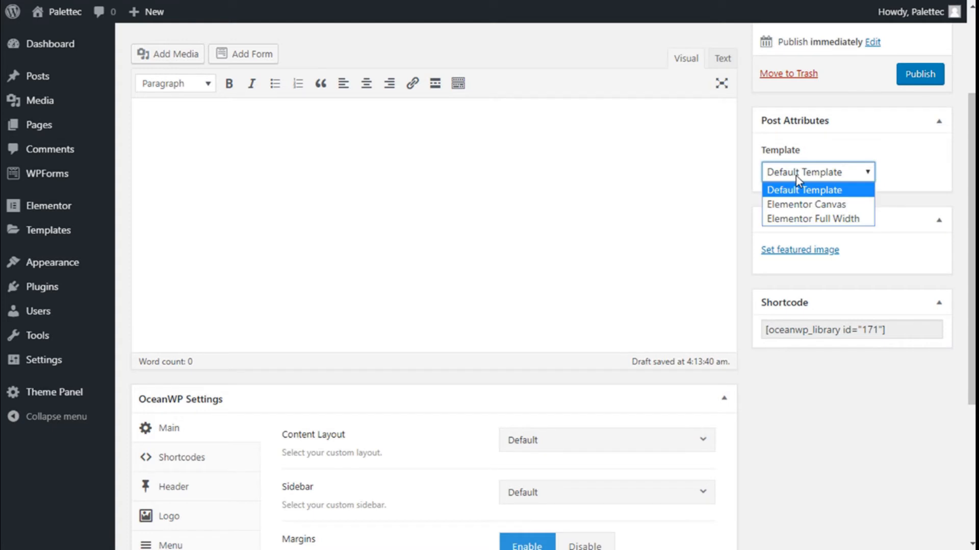
left_click(803, 220)
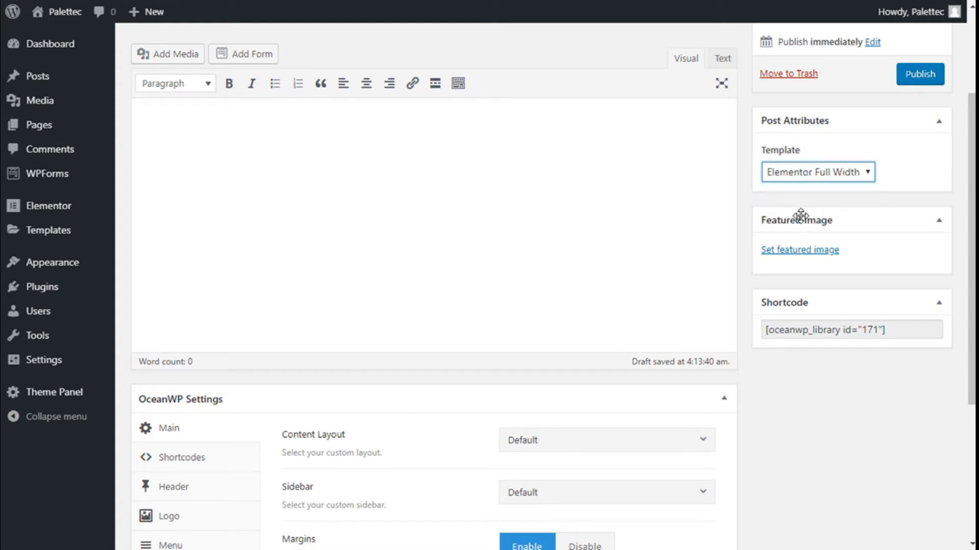
Disable the top bar and the page title in the template's OceanWP settings
scroll(614, 191, "down", 4)
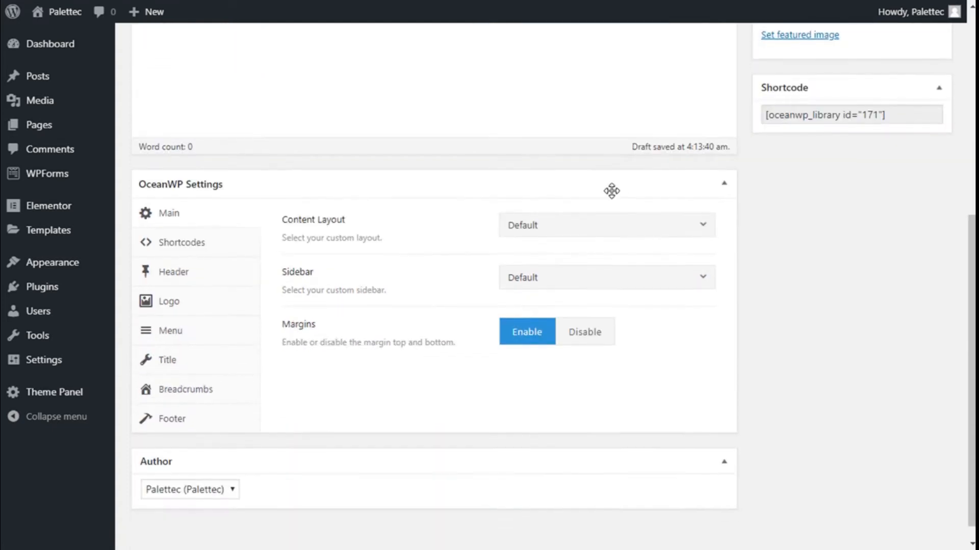
left_click(161, 280)
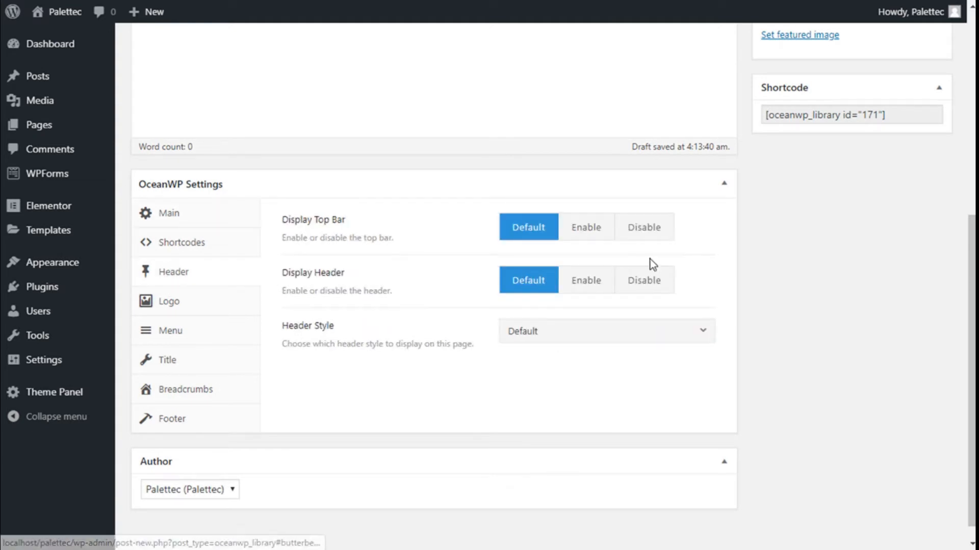
left_click(659, 234)
left_click(168, 363)
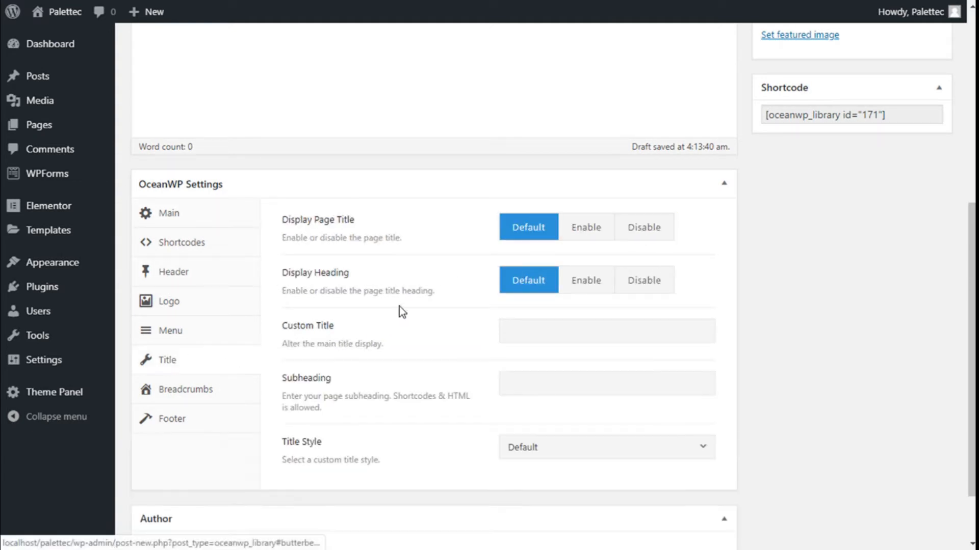
left_click(639, 233)
Publish the 404 template and open it for editing with Elementor
scroll(230, 374, "up", 7)
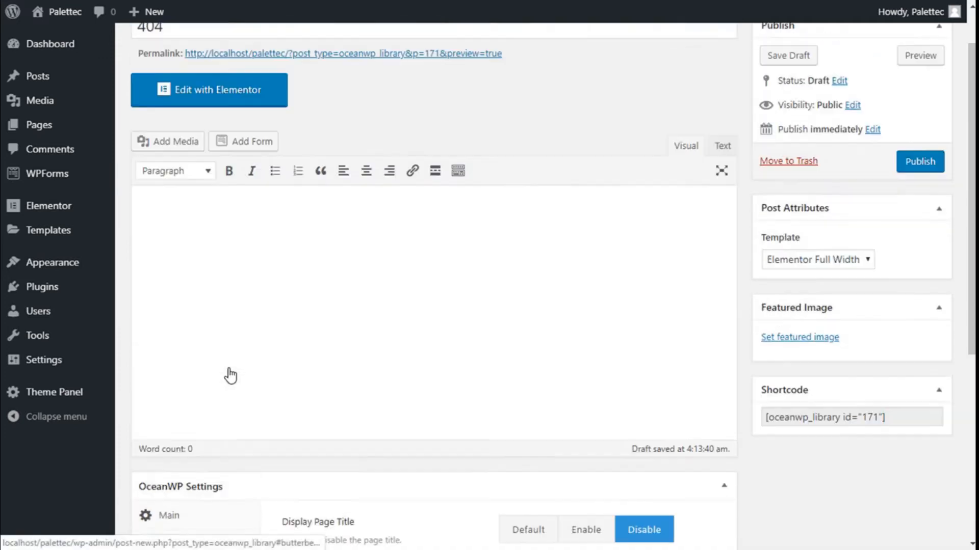
left_click(920, 217)
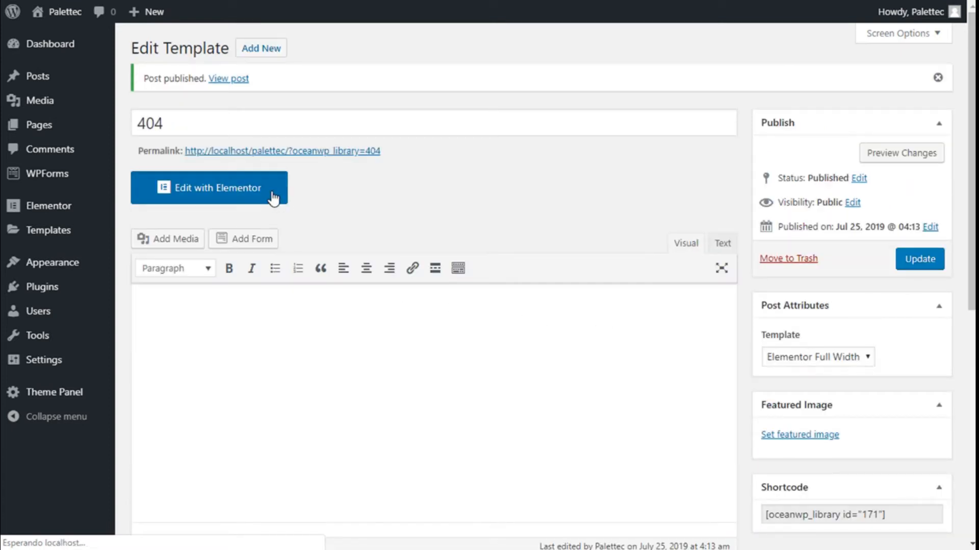
left_click(275, 197)
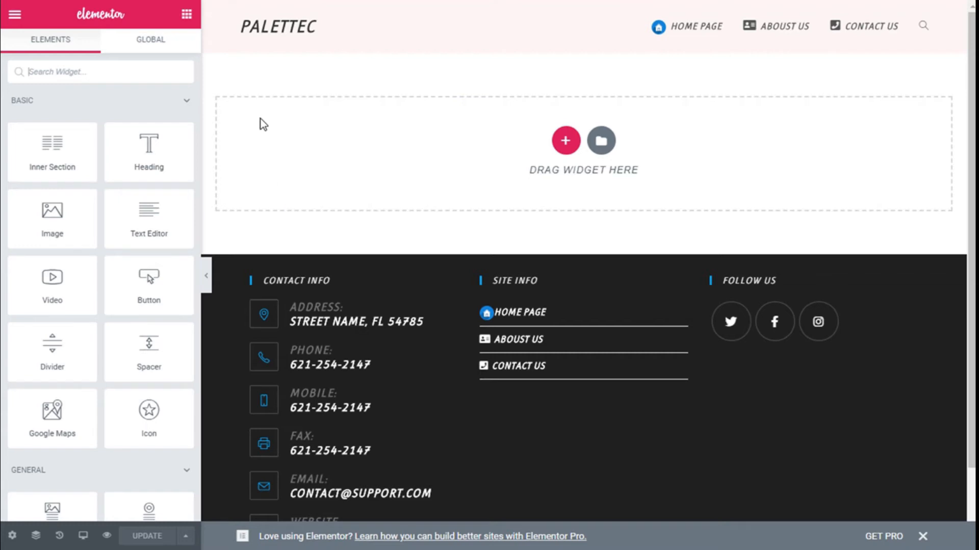
Add a Heading widget to the empty page area and set its title to "Something went wrong XD"
left_click_drag(169, 155, 558, 151)
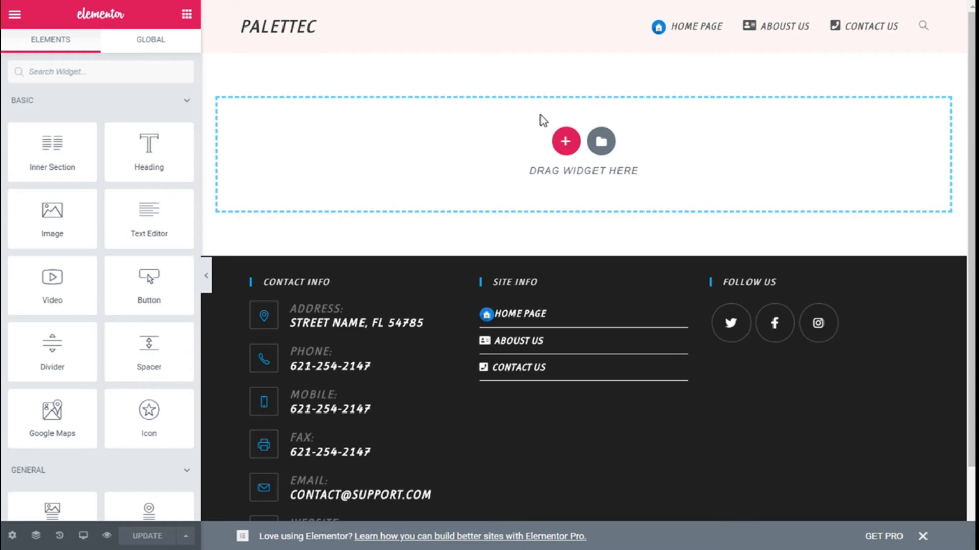
left_click_drag(149, 146, 502, 142)
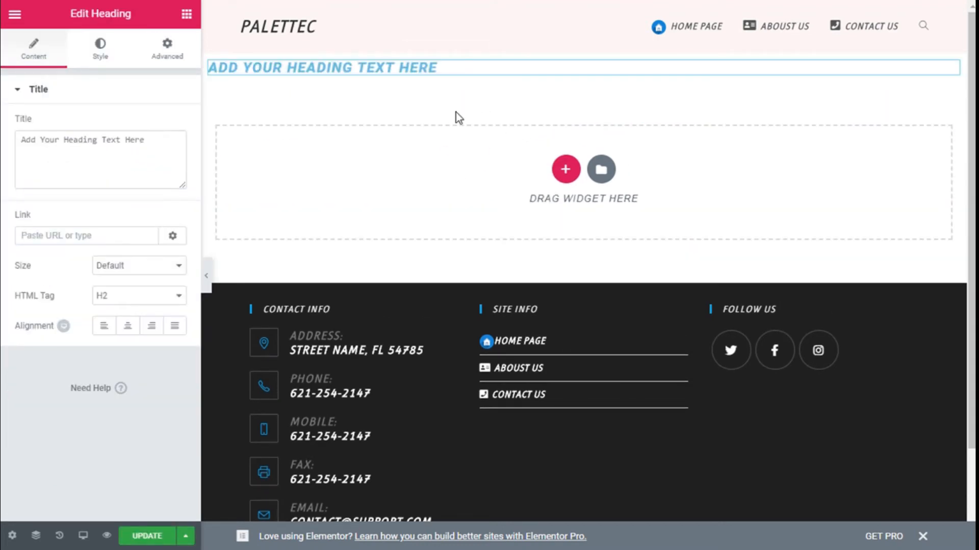
left_click_drag(164, 139, 4, 145)
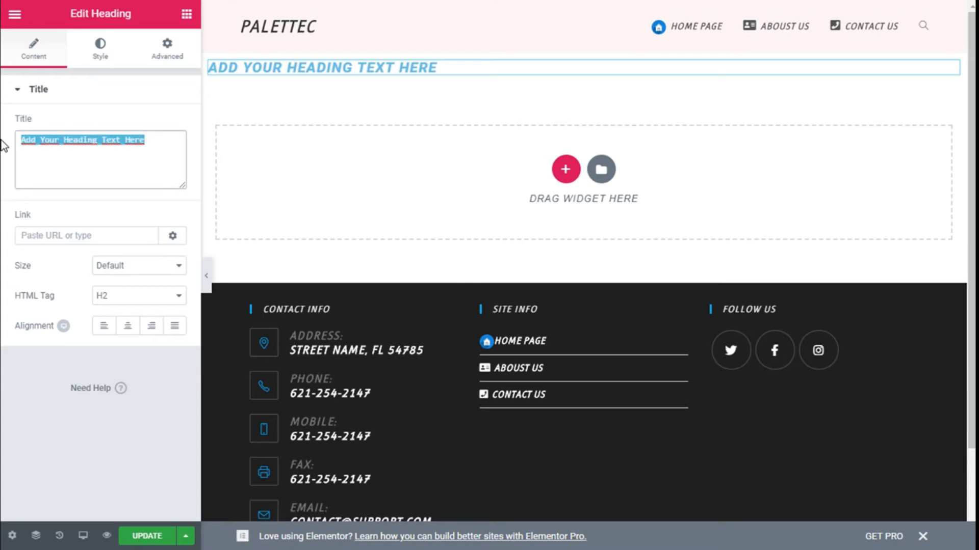
type("Somew")
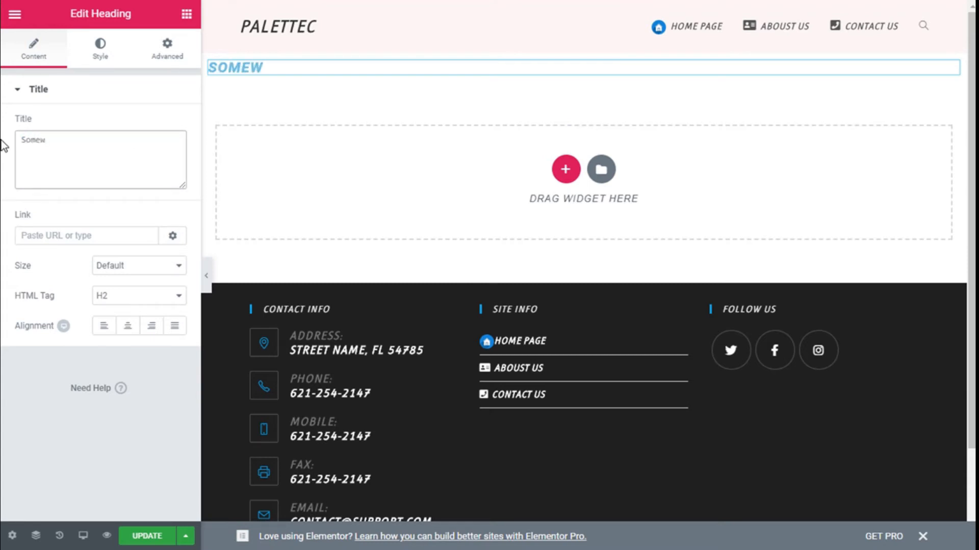
key("BackSpace")
type("thing w")
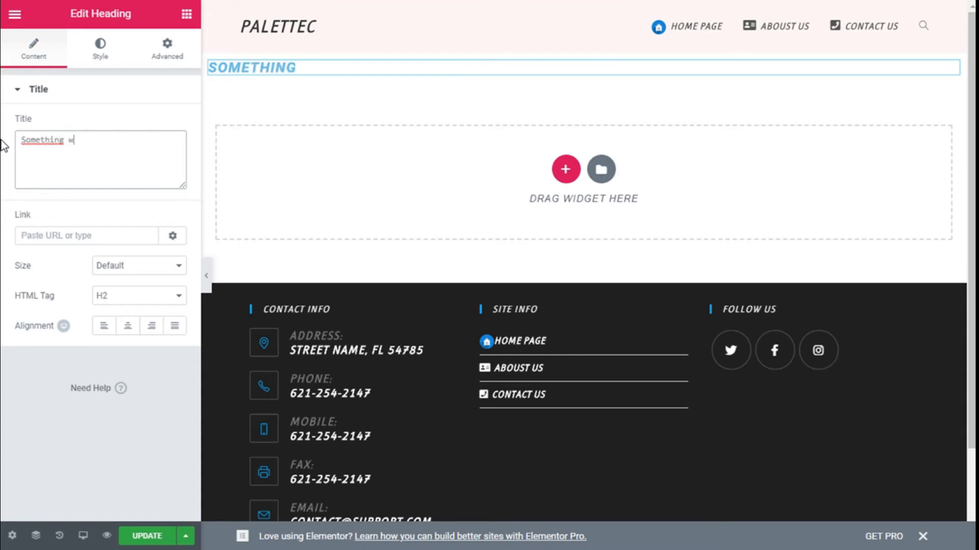
type("ent wor")
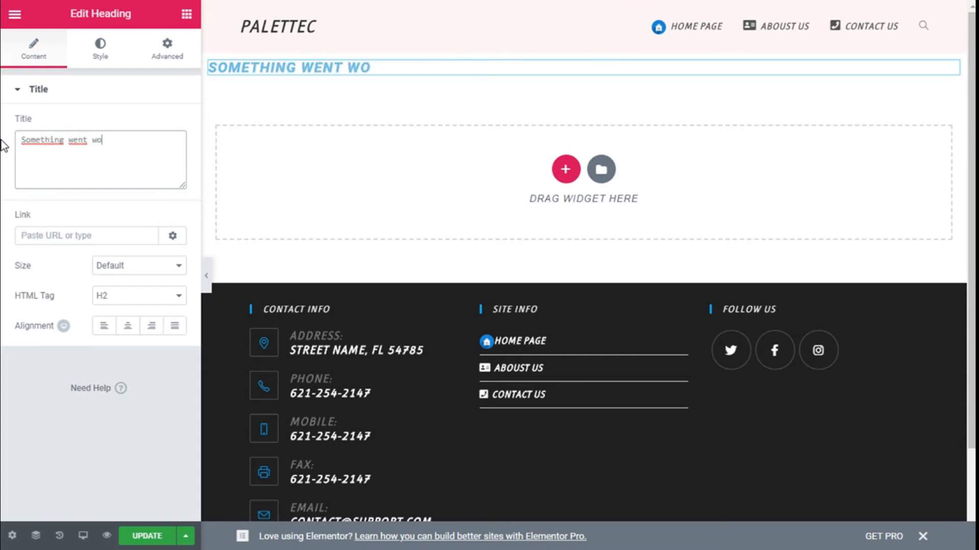
key("BackSpace")
key("BackSpace")
type("rong ")
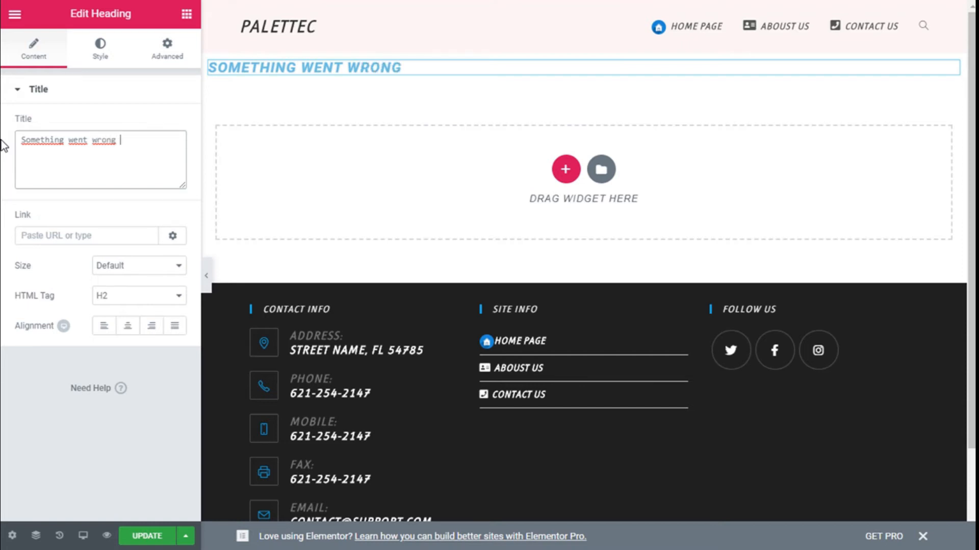
type("XD")
Center the heading and set its size to XXL
left_click(133, 331)
left_click(164, 268)
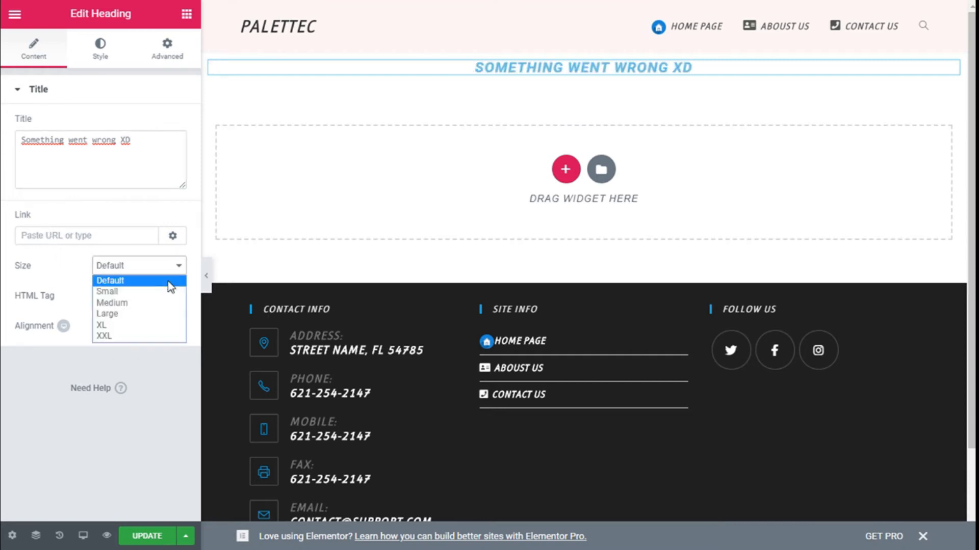
left_click(152, 336)
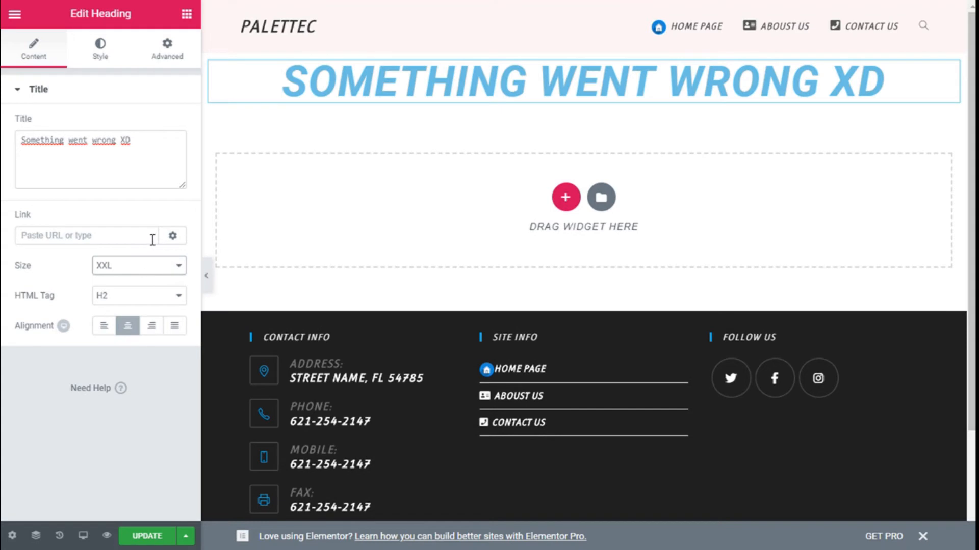
Set the heading's text color to black using the preset swatch
left_click(104, 59)
left_click(159, 124)
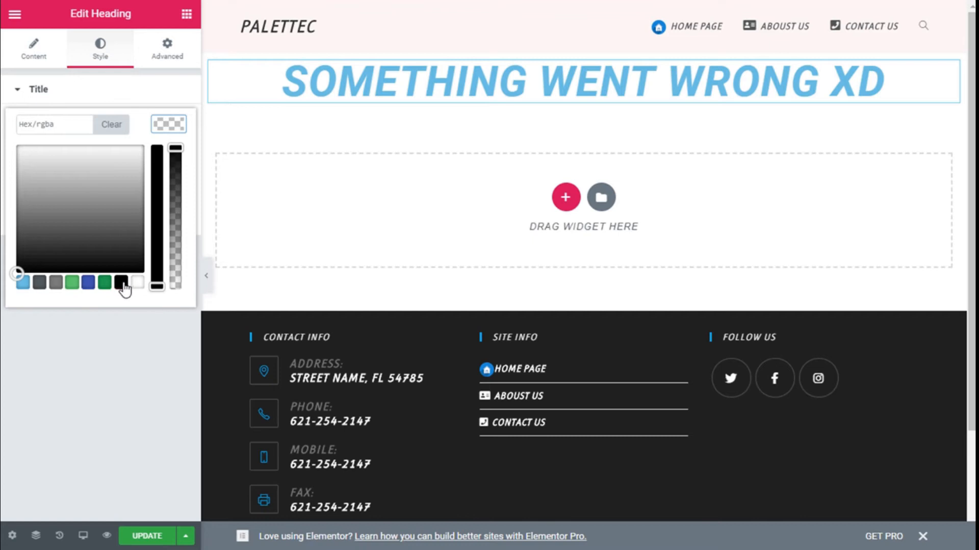
left_click(123, 284)
left_click(146, 102)
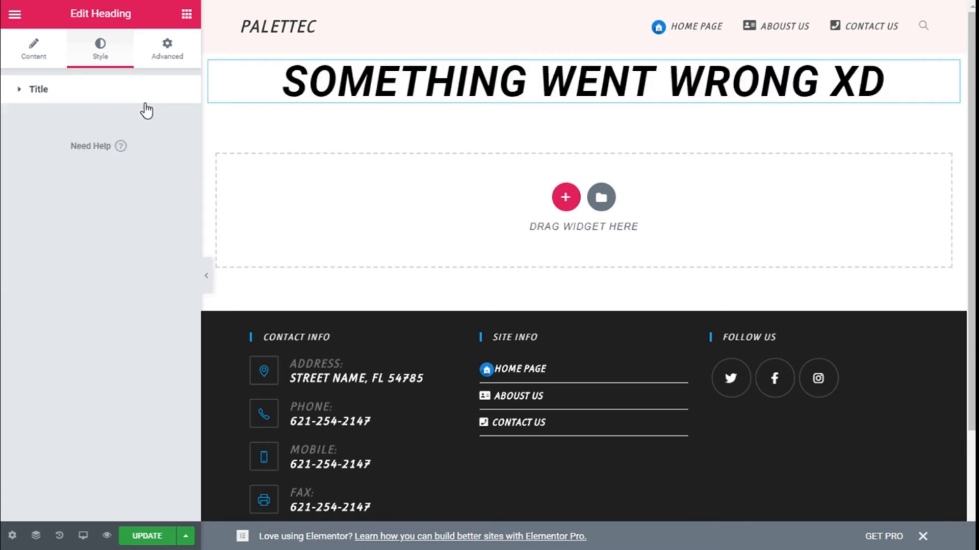
left_click(145, 99)
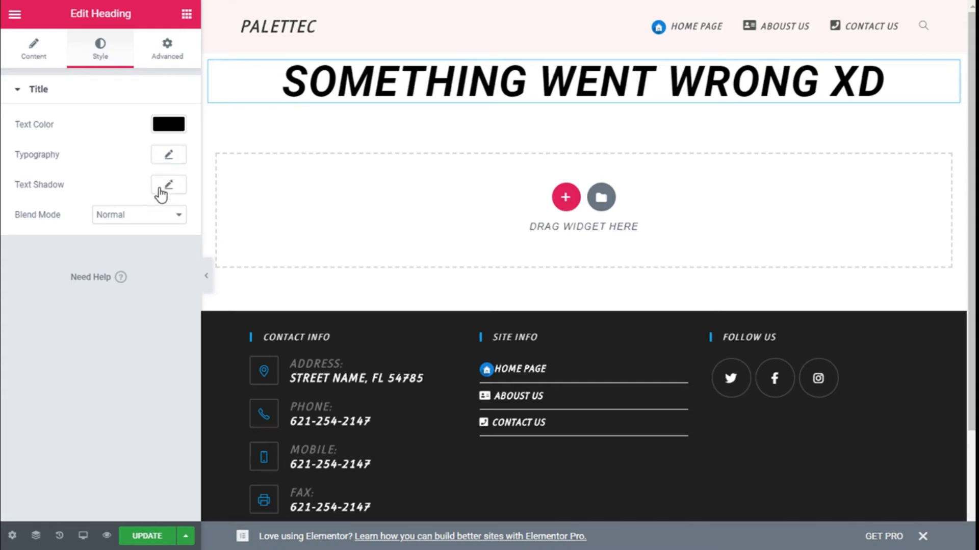
Set the heading's margin to 50 px on all four sides
left_click(168, 57)
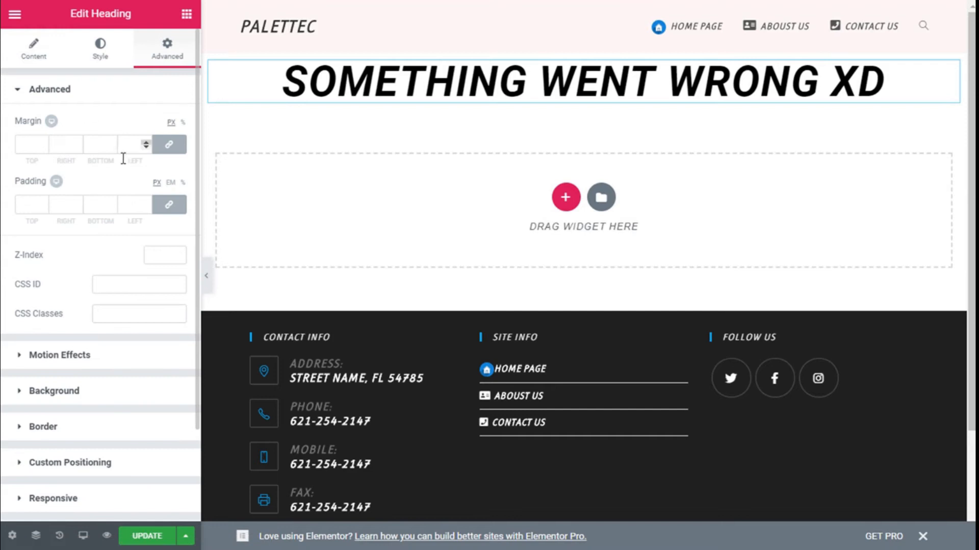
left_click(43, 147)
double_click(31, 146)
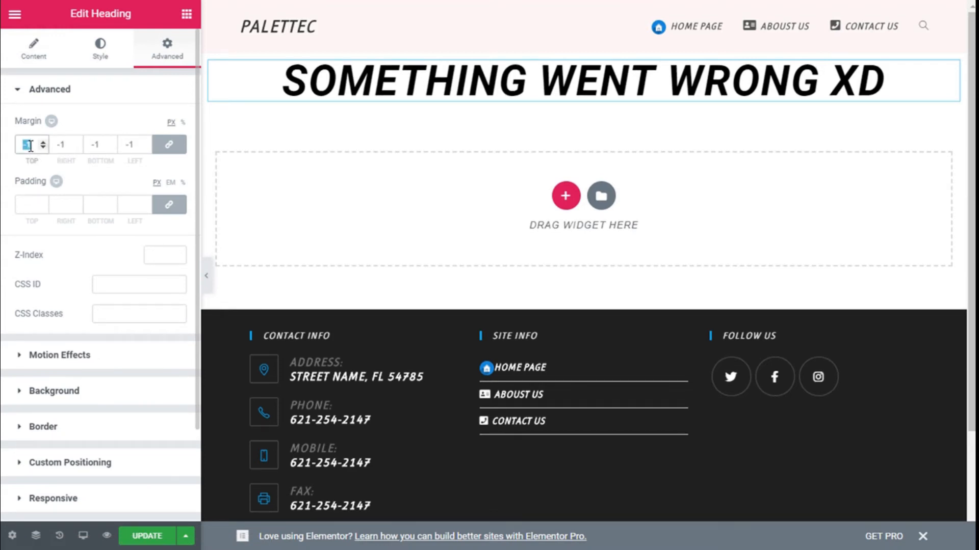
type("50")
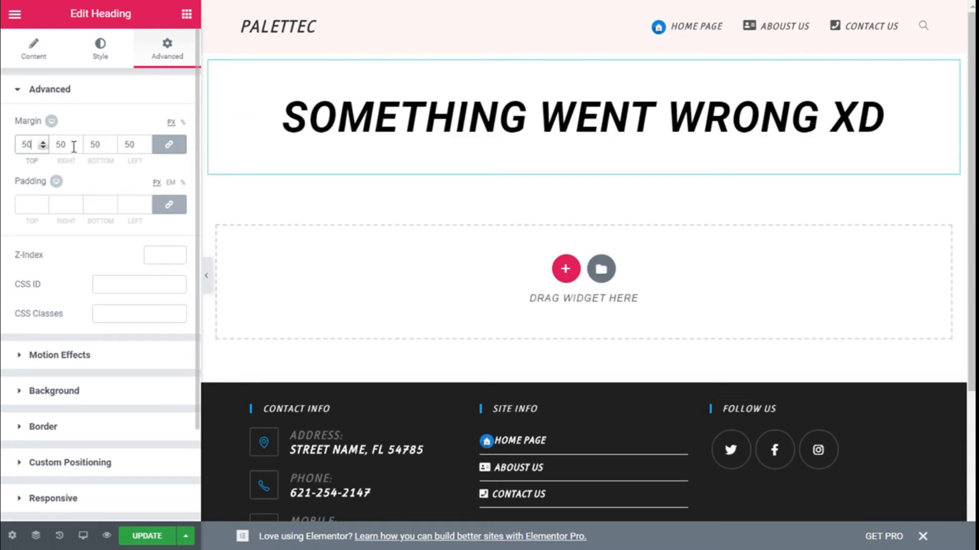
left_click(186, 176)
Find the WordPress Search widget and place it directly below the heading
left_click(187, 14)
left_click(99, 77)
type("sear")
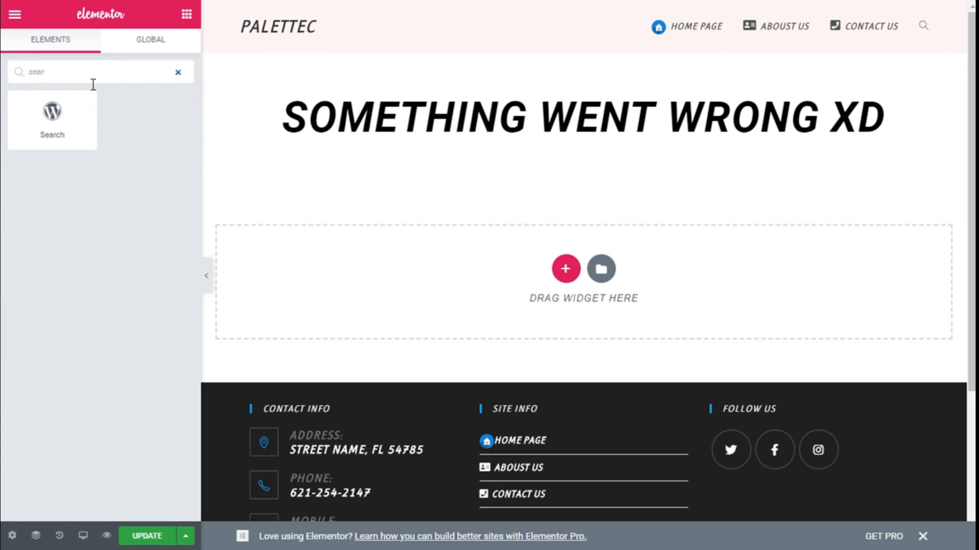
left_click_drag(56, 117, 642, 174)
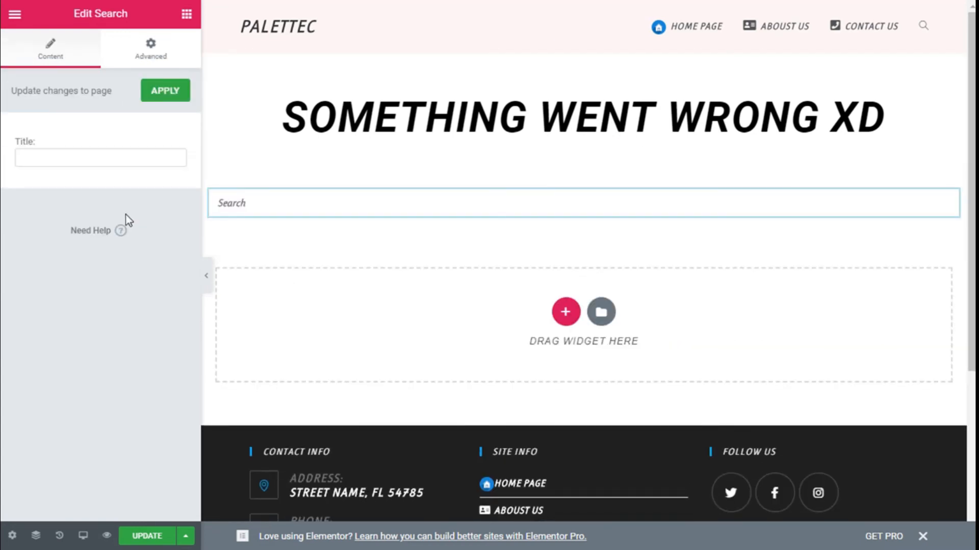
Unlink the Search widget's padding values and set its right and left padding to 200 px each
left_click(144, 56)
left_click(72, 238)
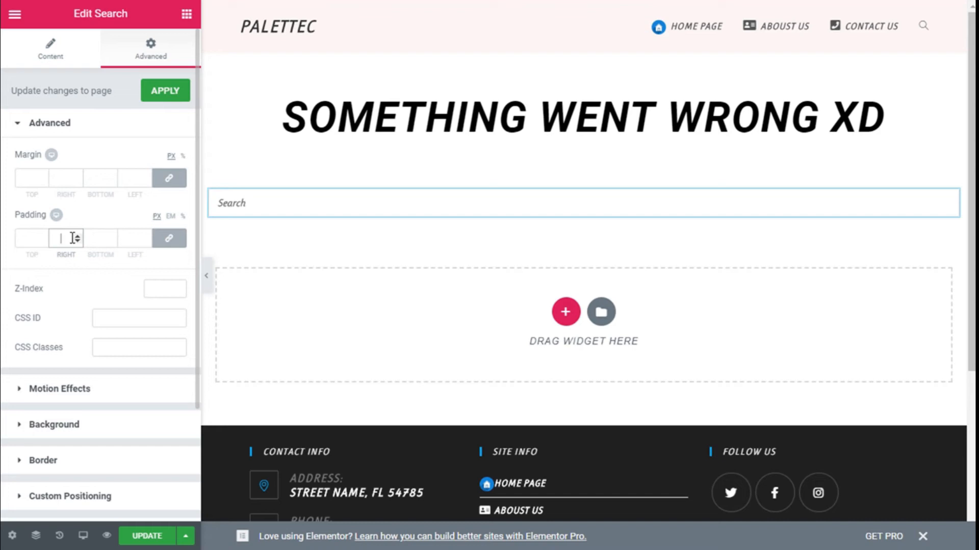
left_click(170, 238)
left_click(56, 240)
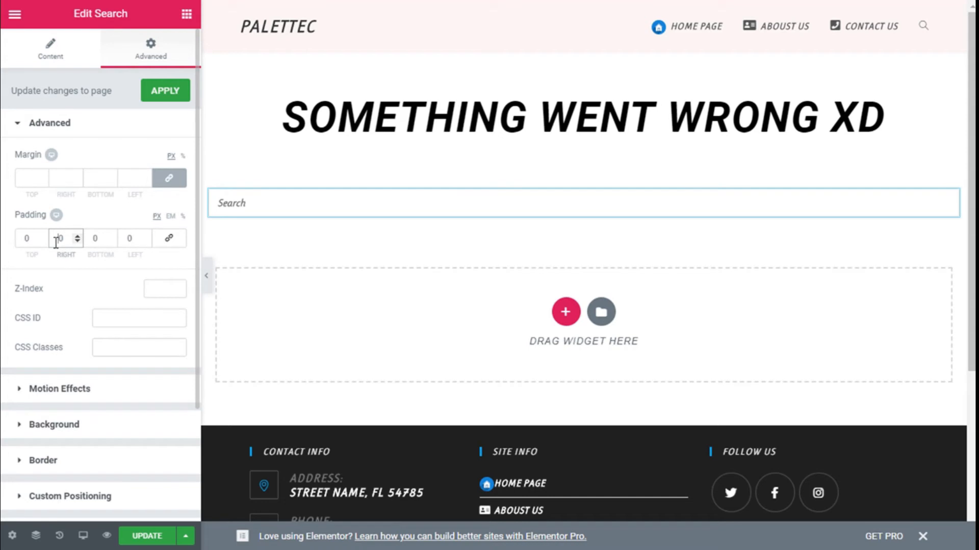
type("200")
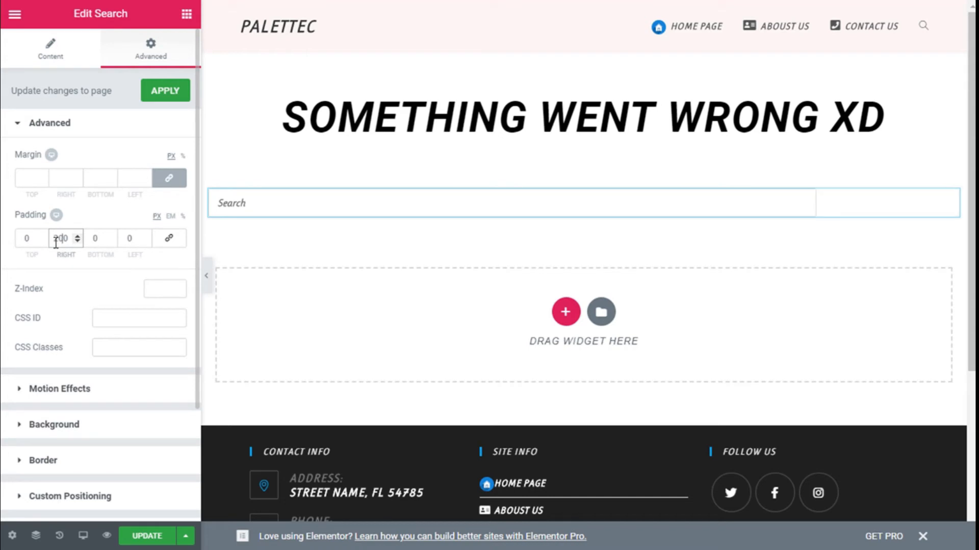
left_click(129, 244)
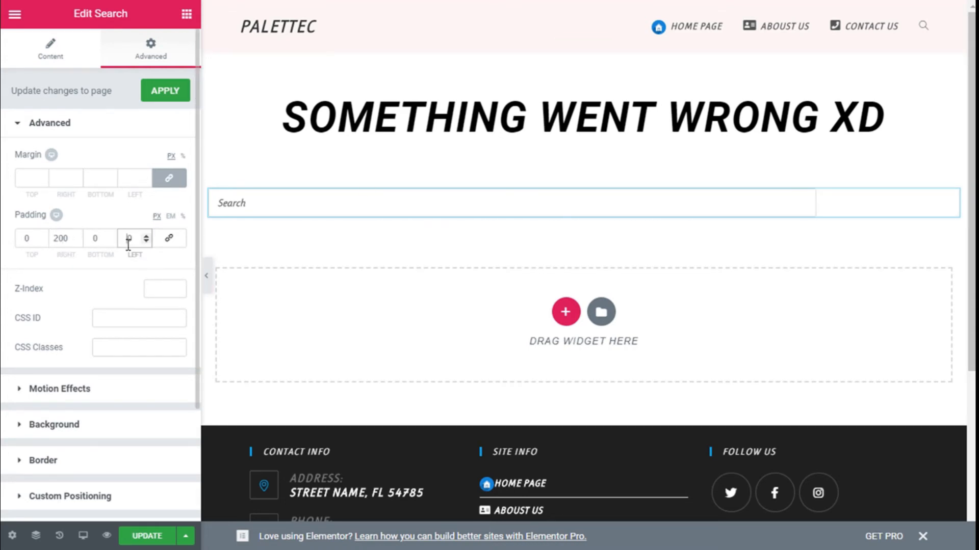
type("200")
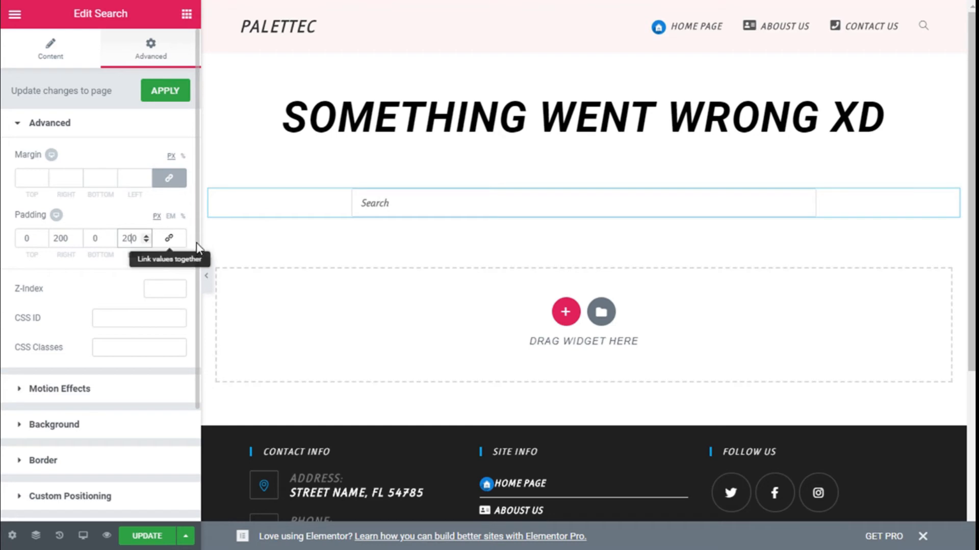
left_click(439, 131)
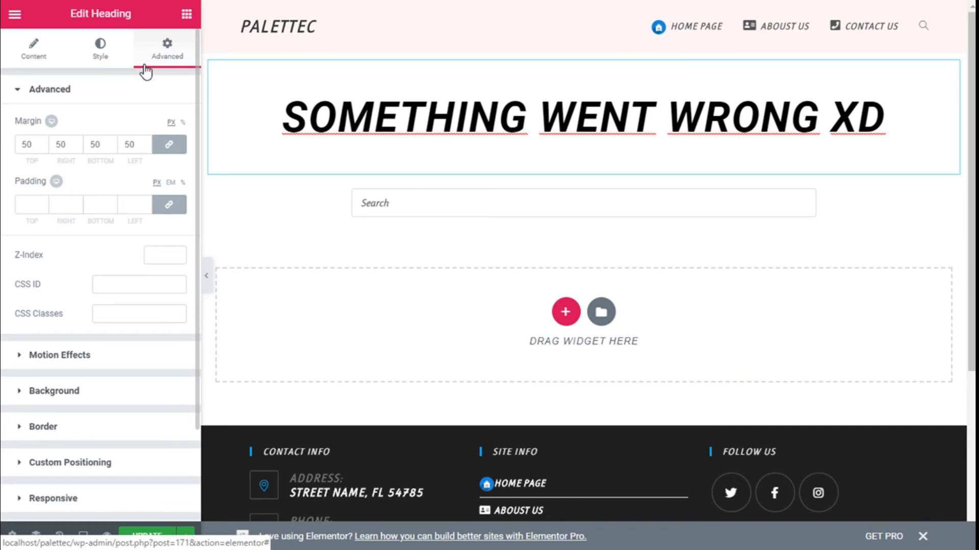
left_click(402, 210)
left_click(402, 211)
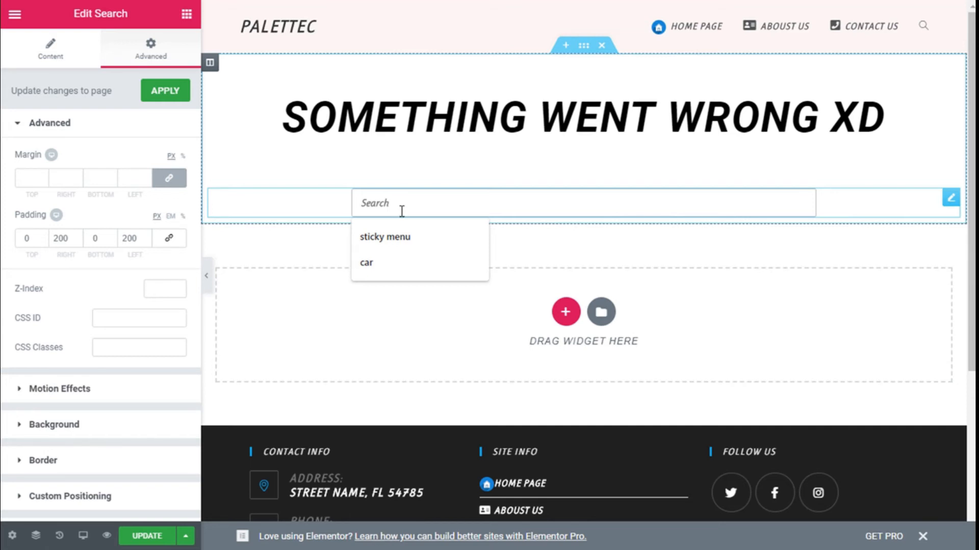
left_click(77, 57)
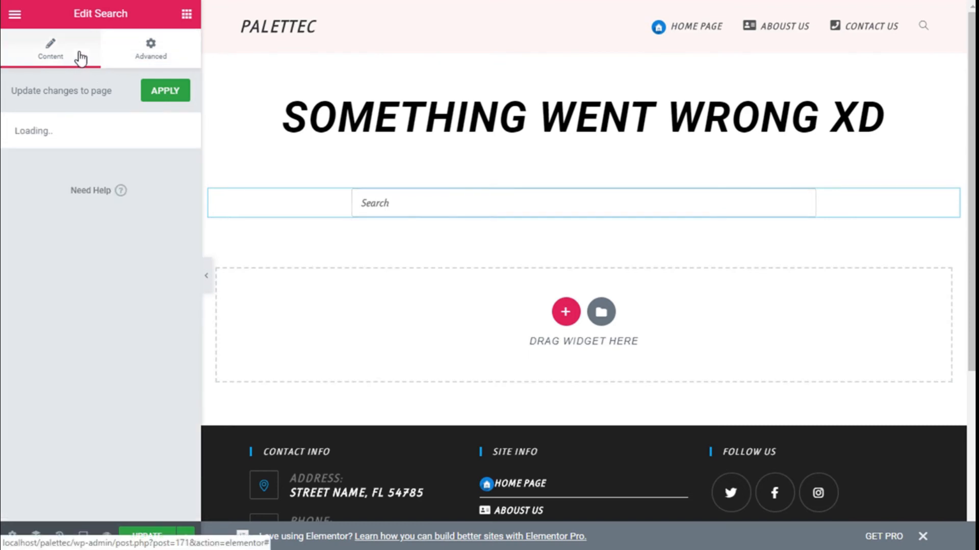
left_click(135, 55)
Find the Button widget, place it between the heading and the search box, and center it
left_click(187, 14)
left_click(127, 79)
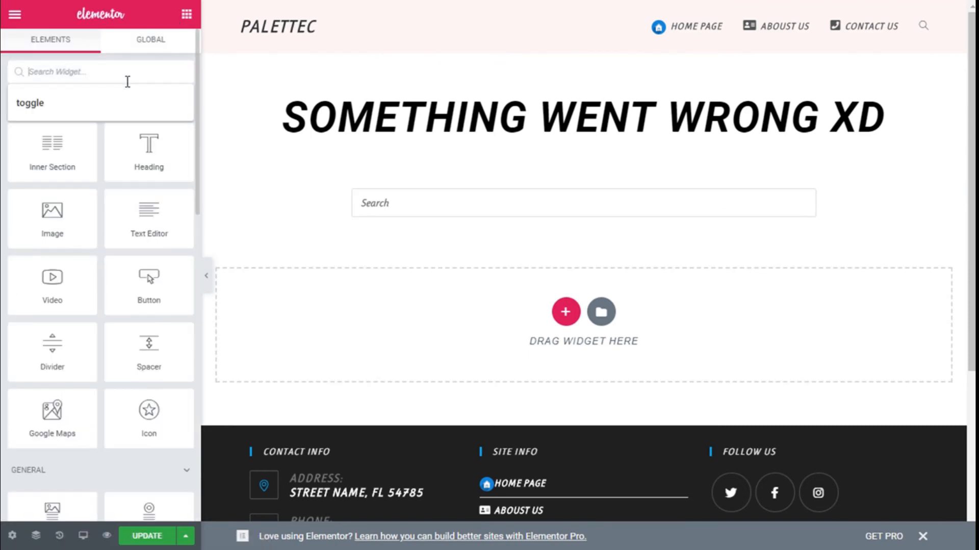
type("butt")
left_click_drag(65, 113, 557, 162)
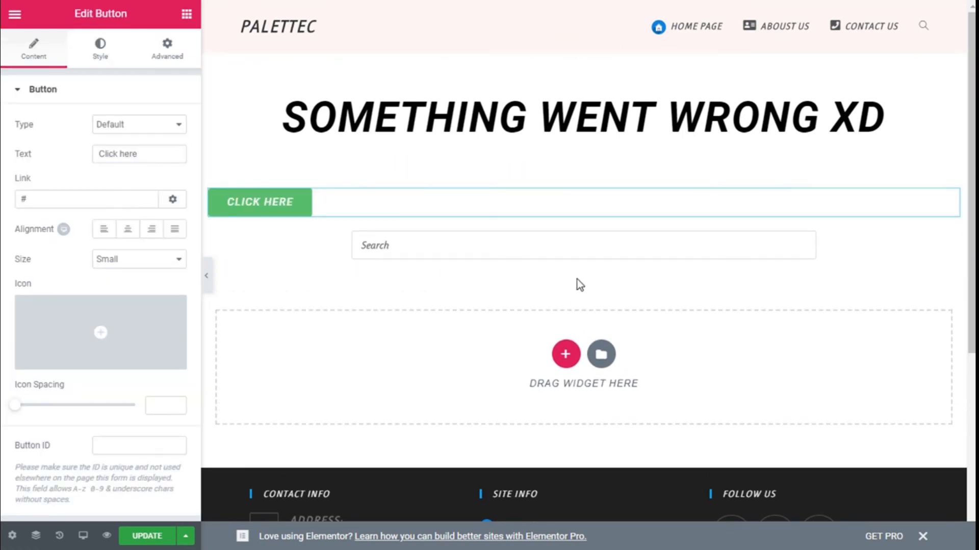
left_click(134, 239)
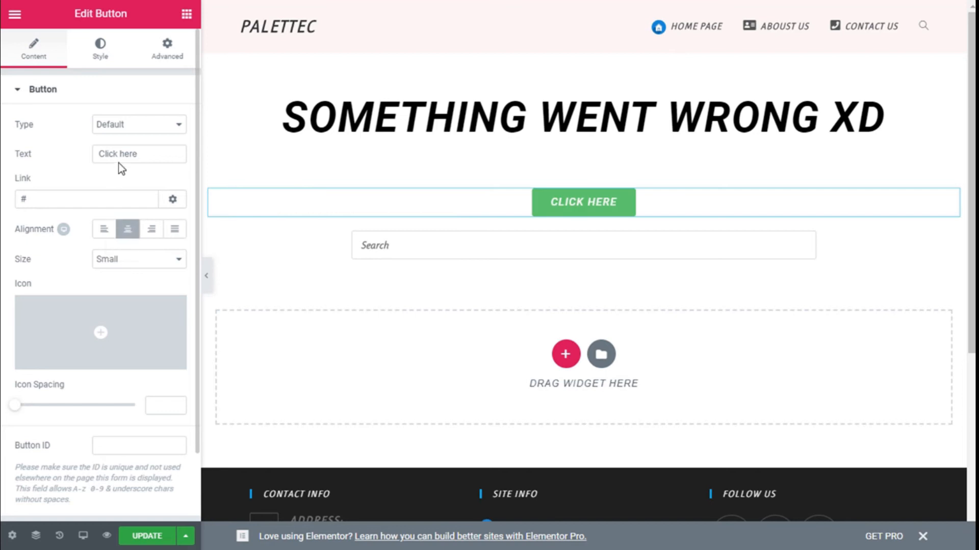
Set the button's text to "Go home" and link it to the site's Home Page
triple_click(148, 154)
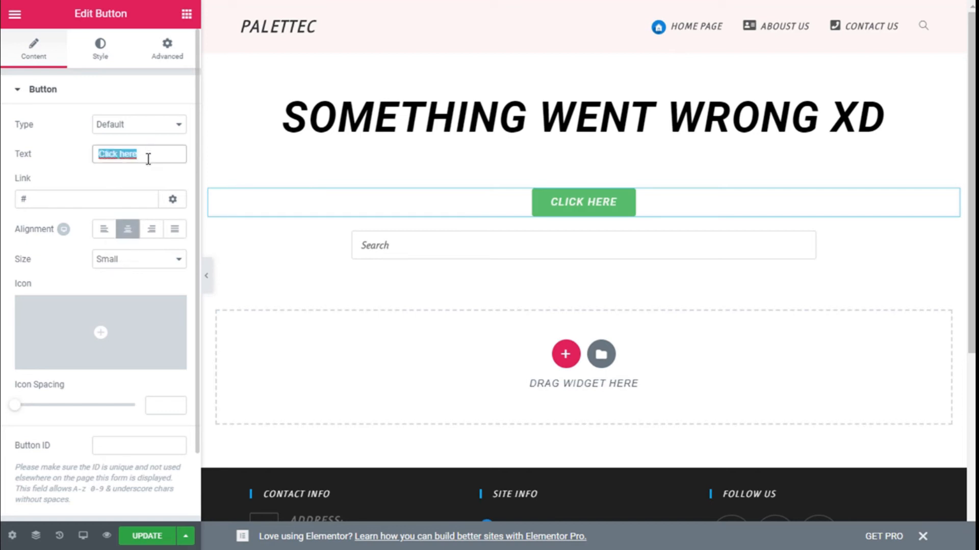
type("Go home")
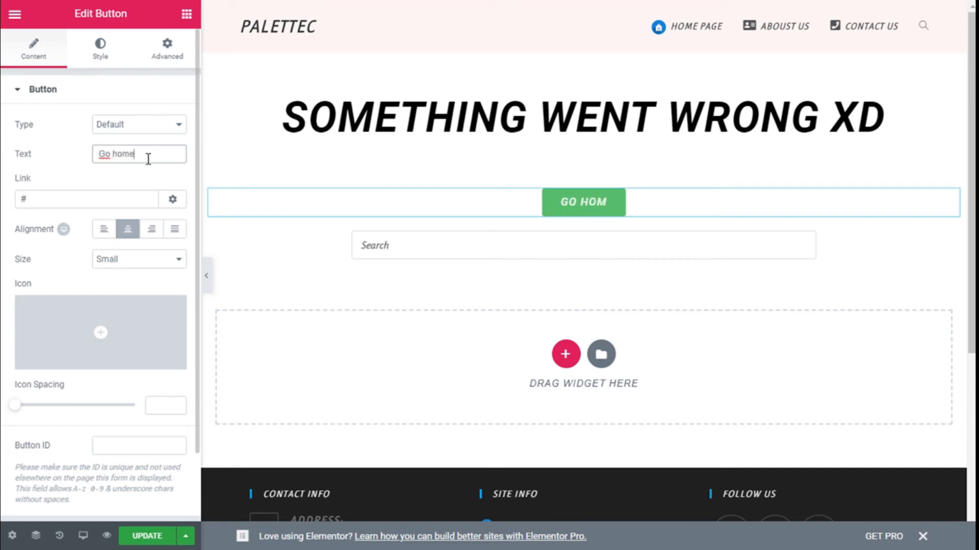
double_click(64, 203)
type("home page")
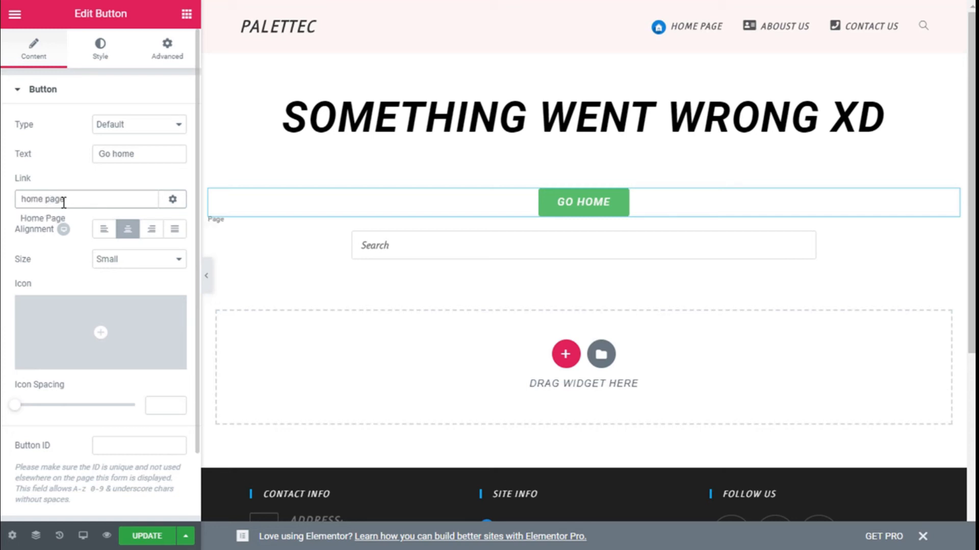
left_click(69, 224)
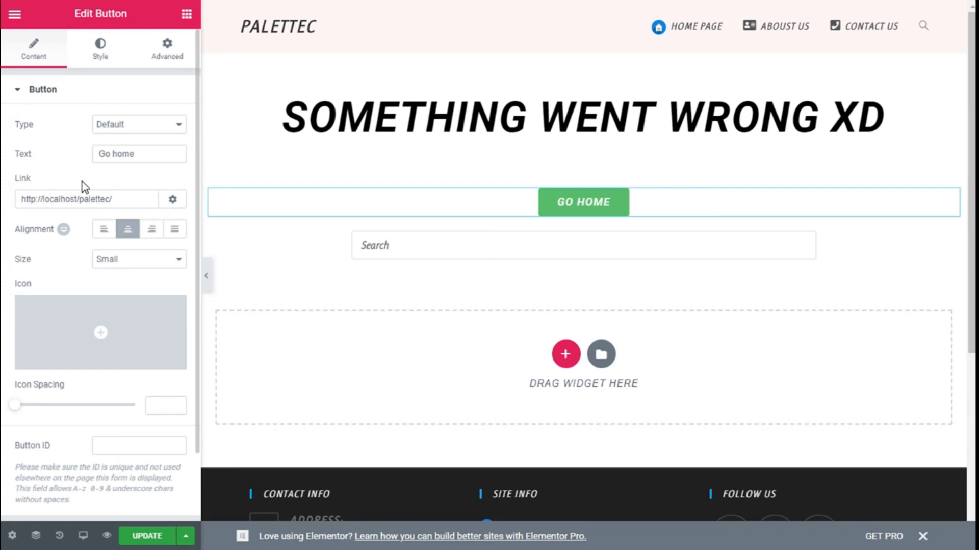
scroll(134, 253, "down", 2)
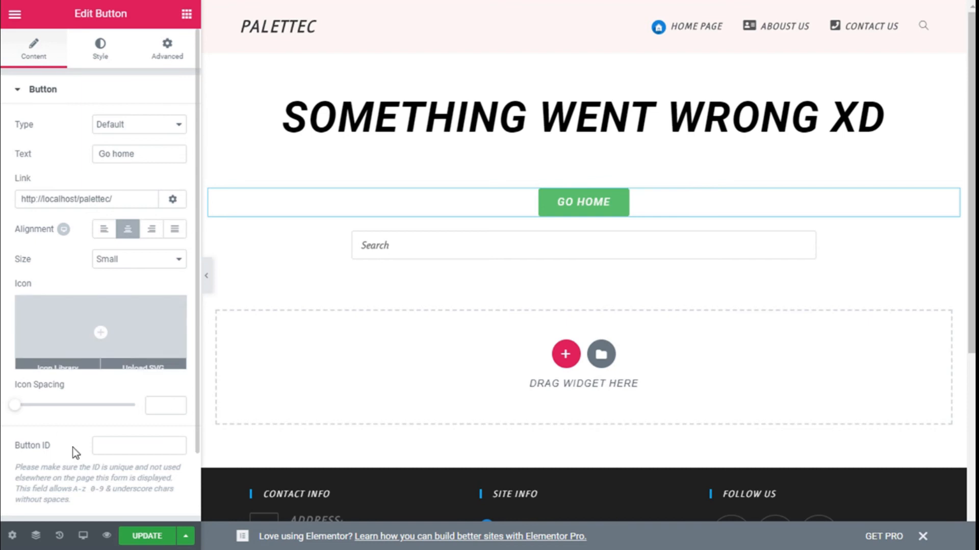
Save the 404 template and exit the Elementor editor to the WordPress dashboard
left_click(161, 538)
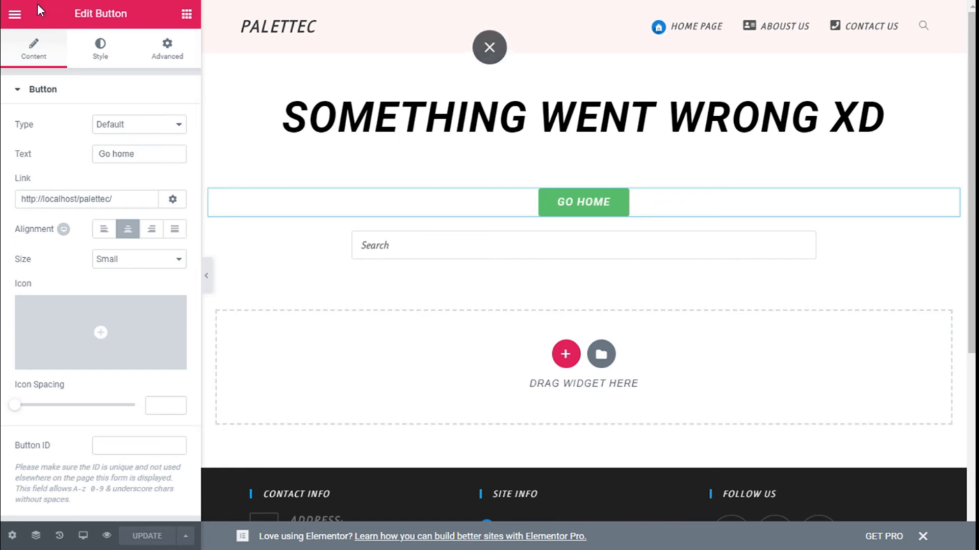
left_click(15, 21)
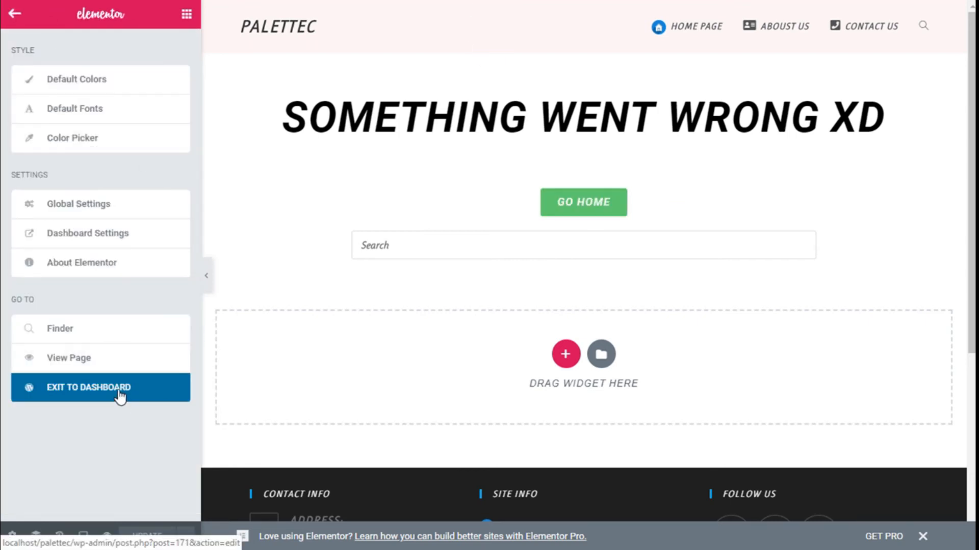
left_click(119, 393)
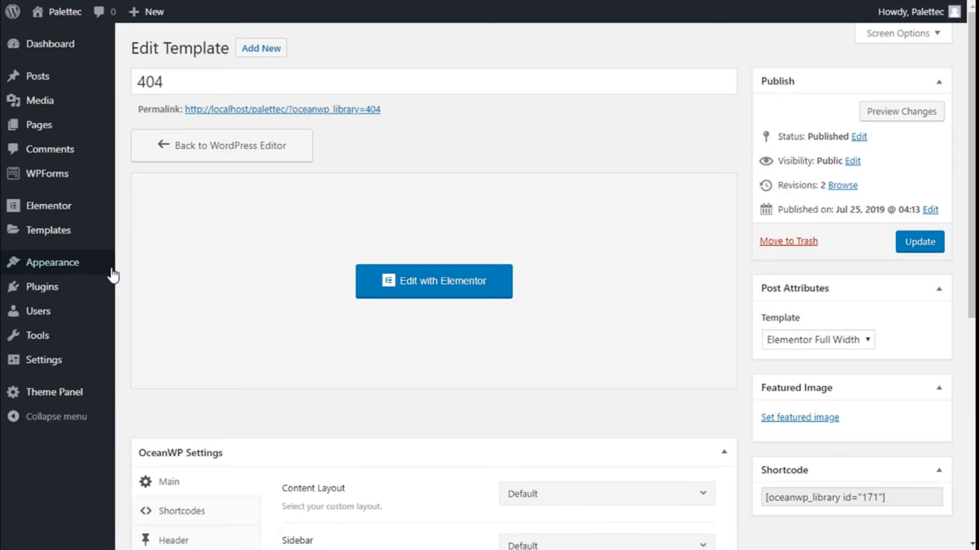
In the theme customizer's General Options for the 404 Error Page, select the 404 template and publish the change
mouse_move(88, 268)
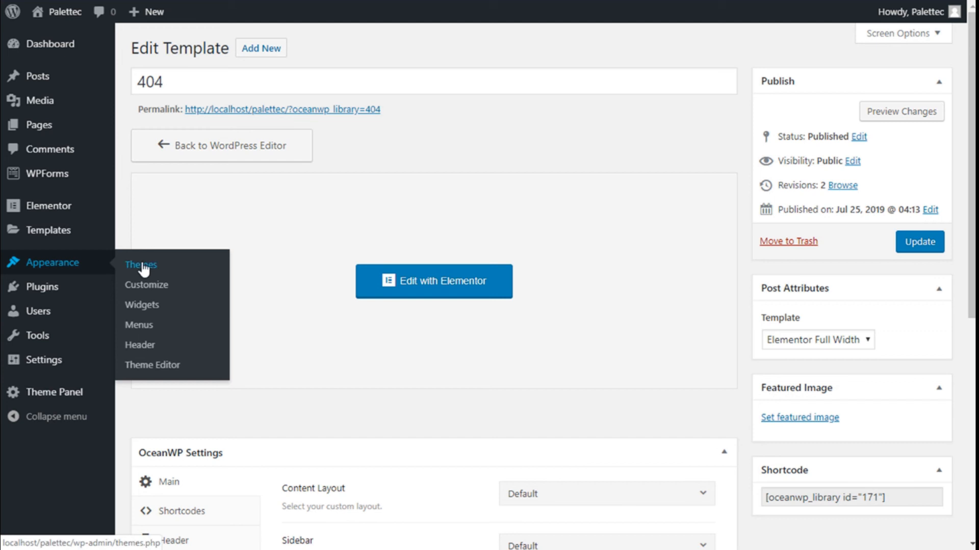
left_click(151, 284)
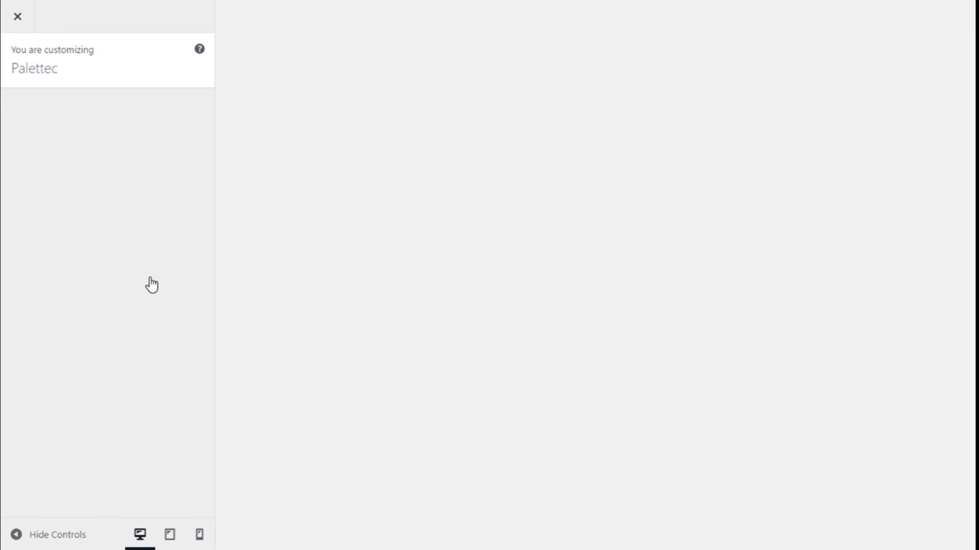
scroll(152, 284, "down", 2)
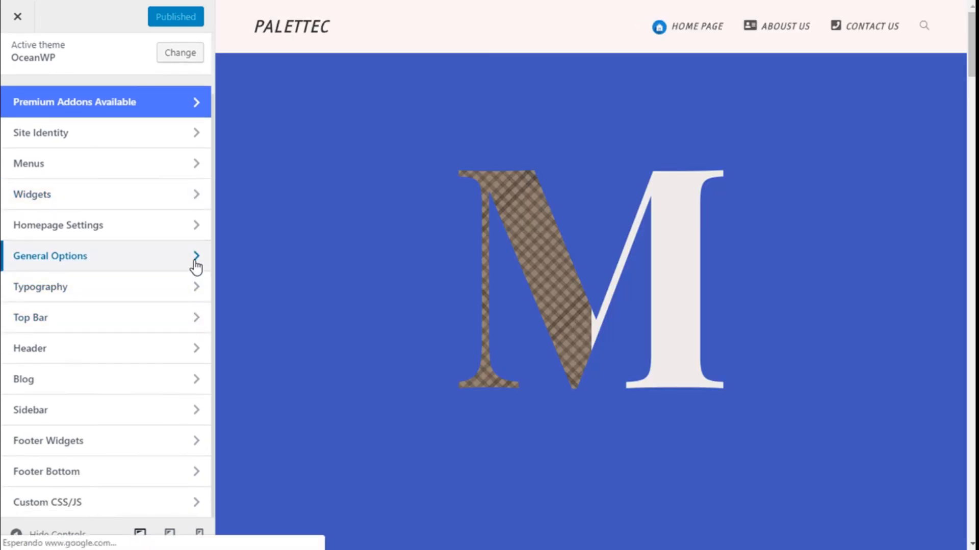
left_click(195, 261)
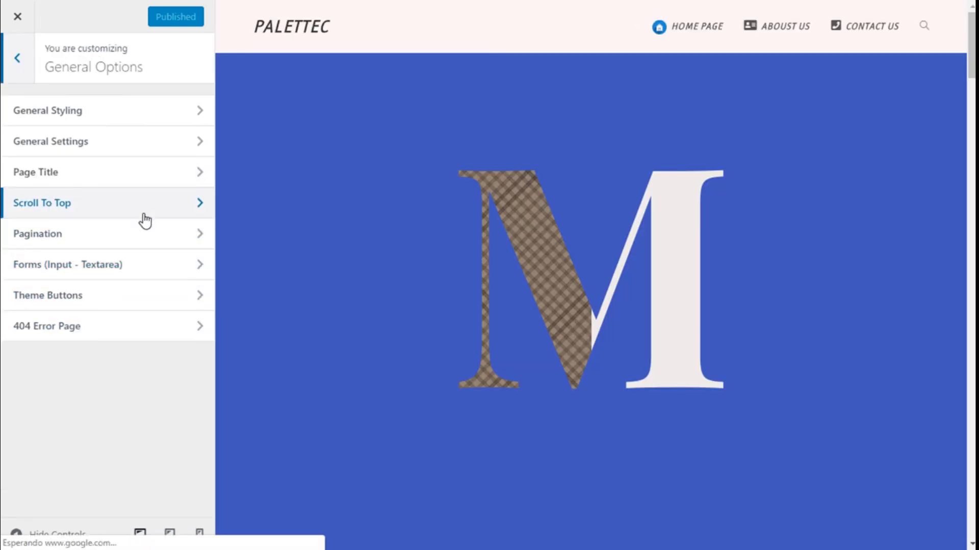
left_click(199, 334)
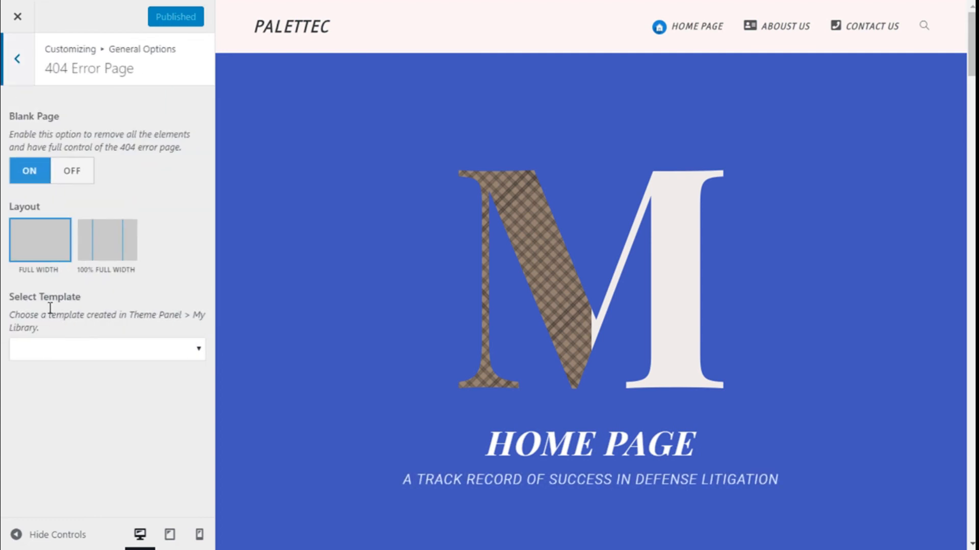
left_click(178, 348)
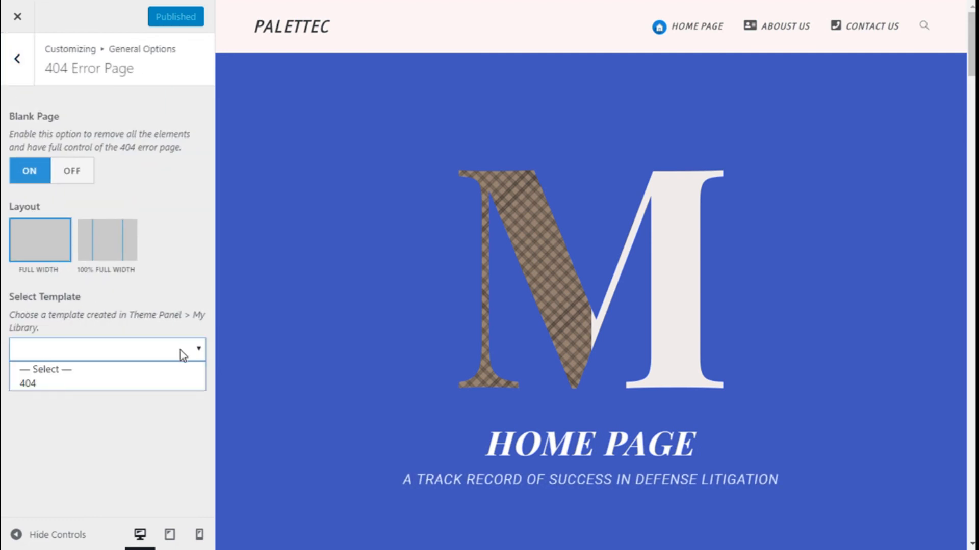
left_click(84, 383)
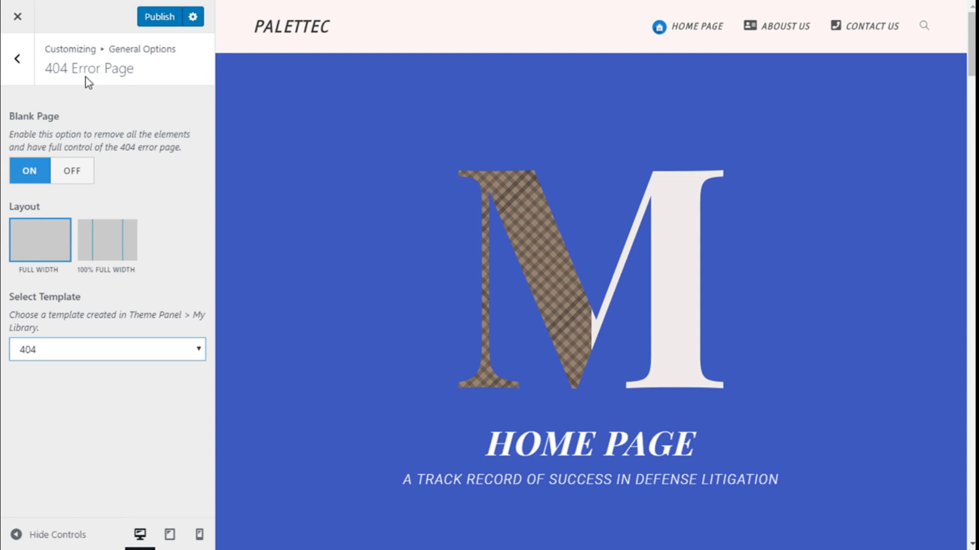
left_click(150, 22)
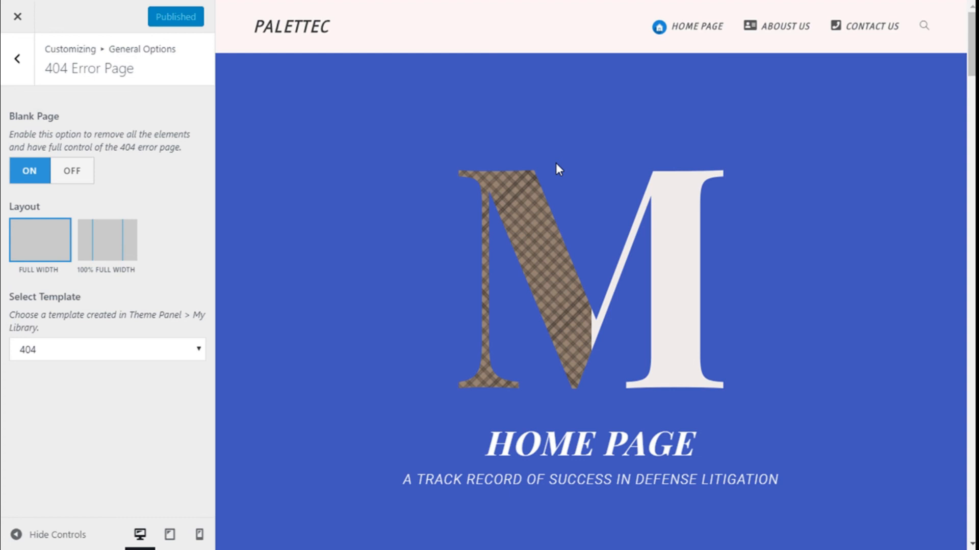
Follow the black button below Practice Areas in the site preview and check the 404 page's search box
scroll(576, 166, "down", 10)
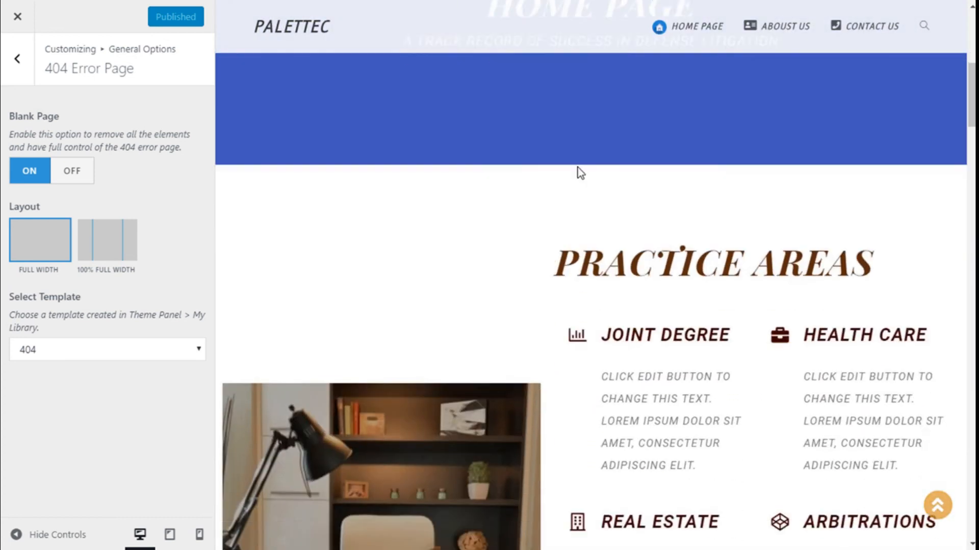
scroll(580, 173, "down", 8)
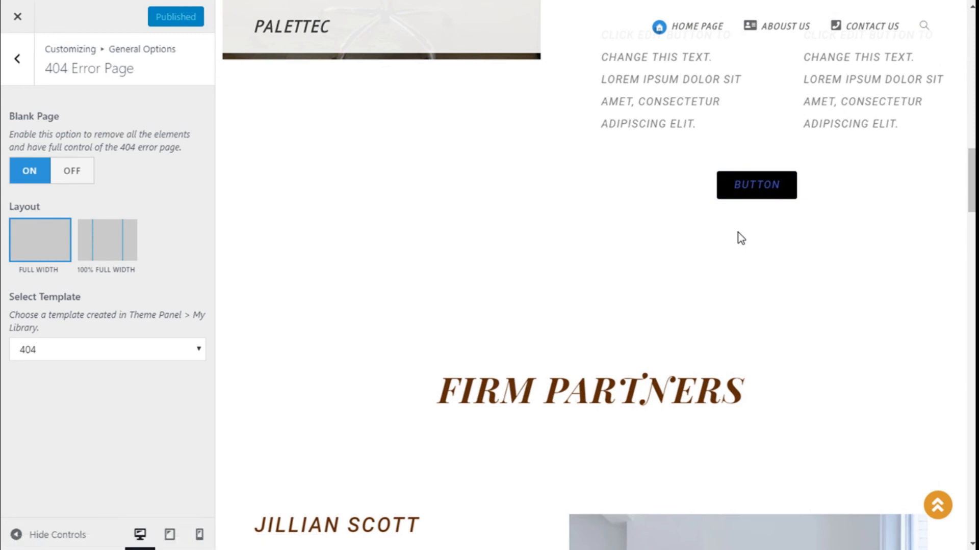
left_click(757, 191)
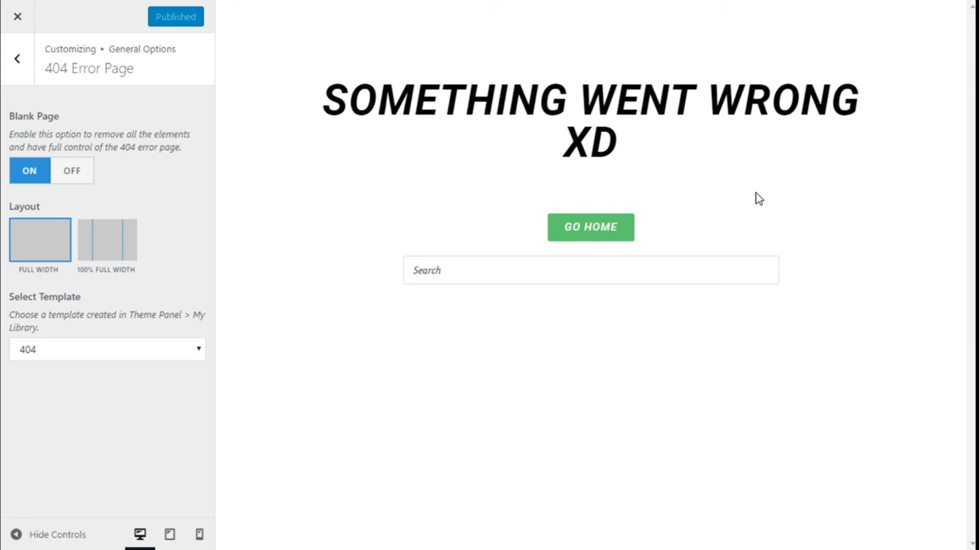
left_click(454, 273)
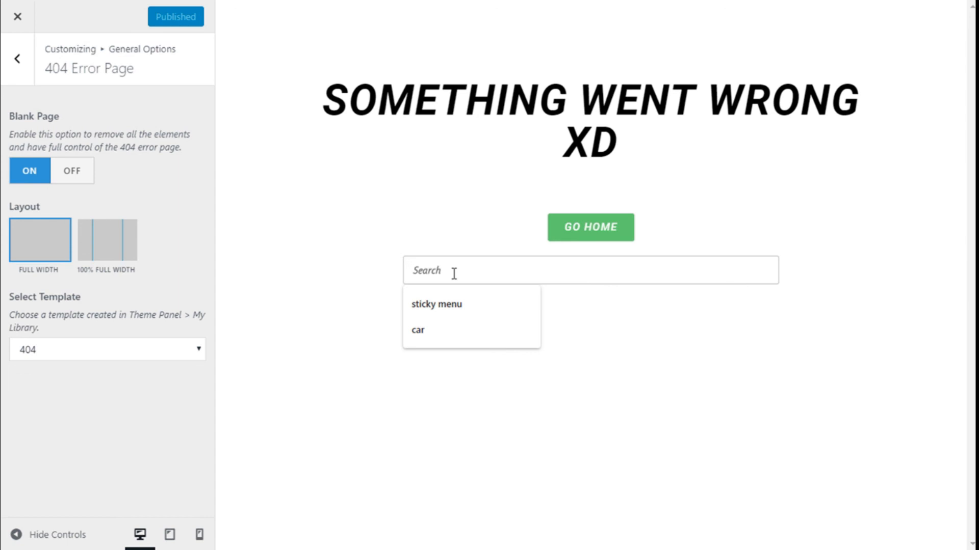
left_click(508, 242)
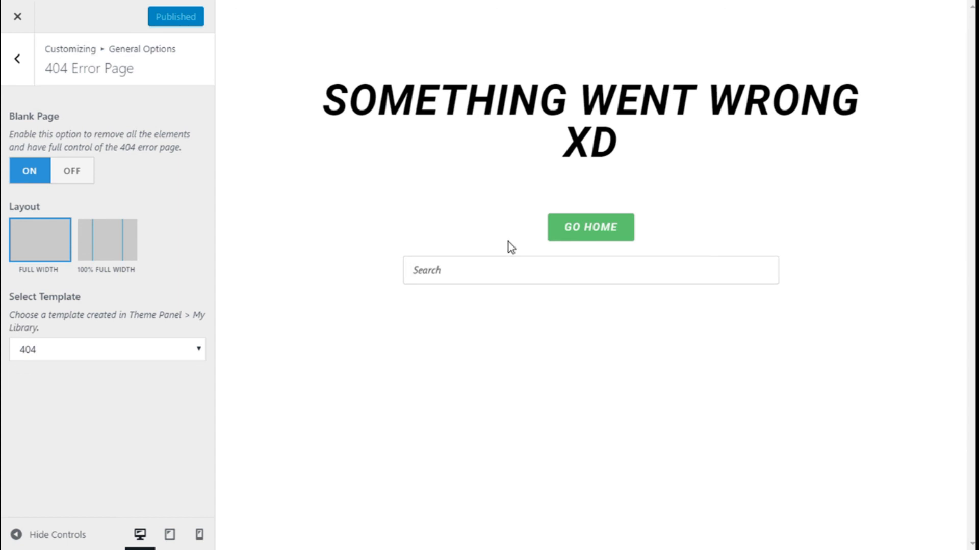
Test the Go Home button on the 404 page, and follow the Practice Areas button once more
left_click(581, 234)
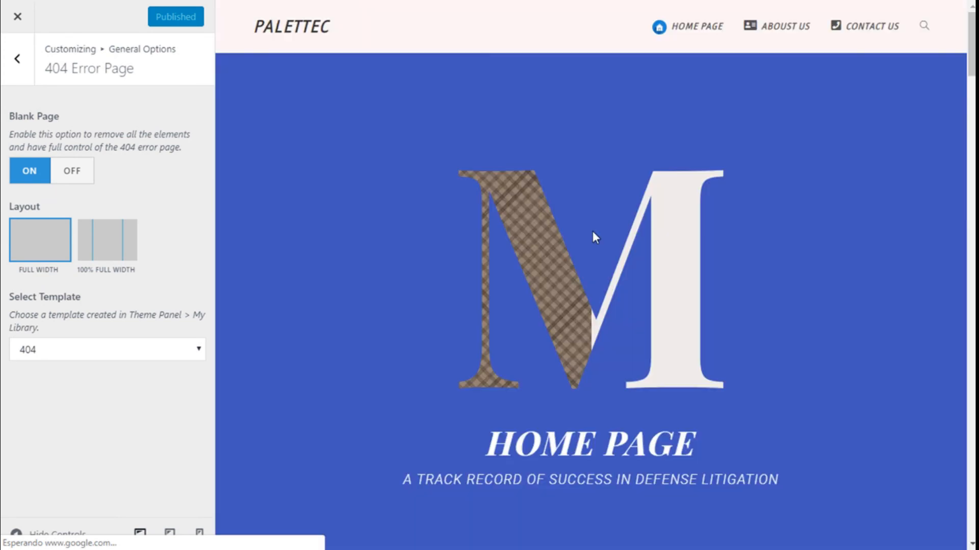
scroll(371, 94, "down", 20)
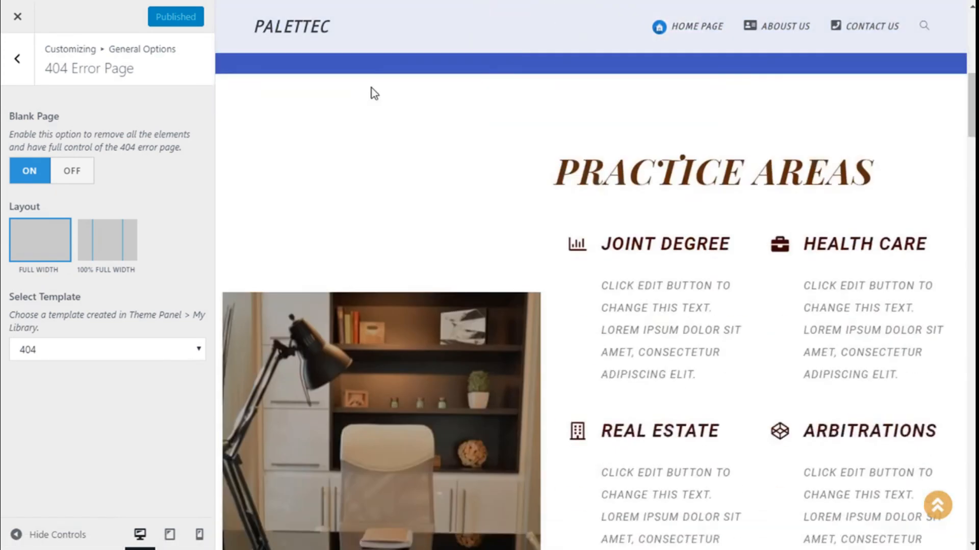
scroll(684, 142, "up", 5)
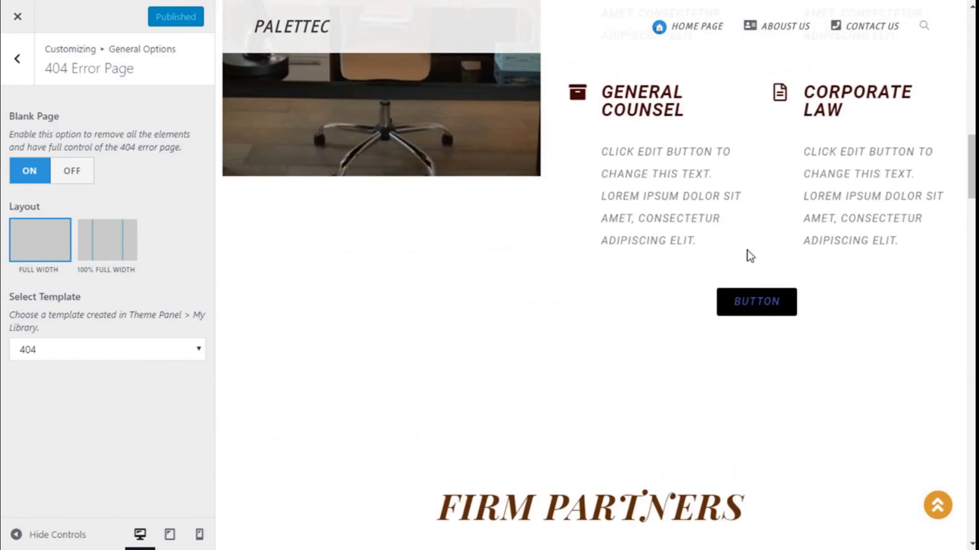
left_click(754, 302)
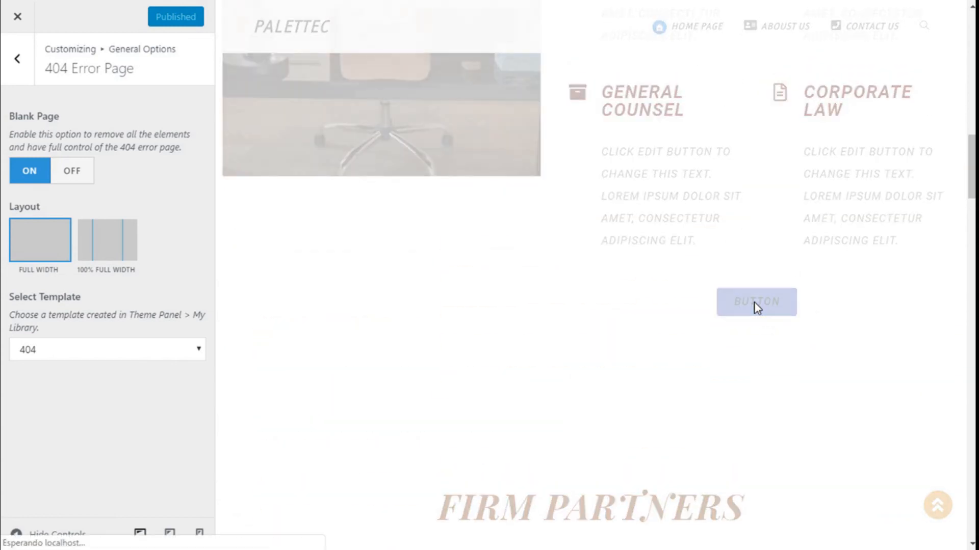